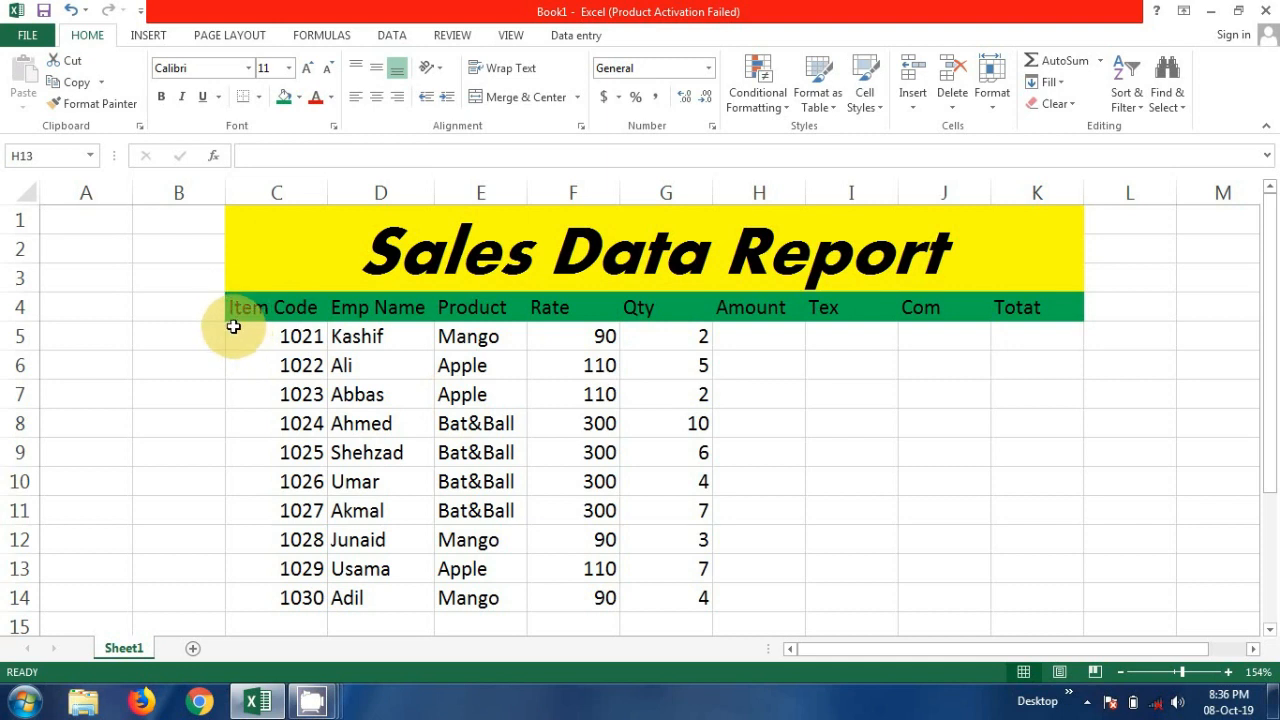
# Step: Apply all borders to the sales data range C5:K14
pyautogui.moveTo(233, 326); pyautogui.dragTo(1027, 604)
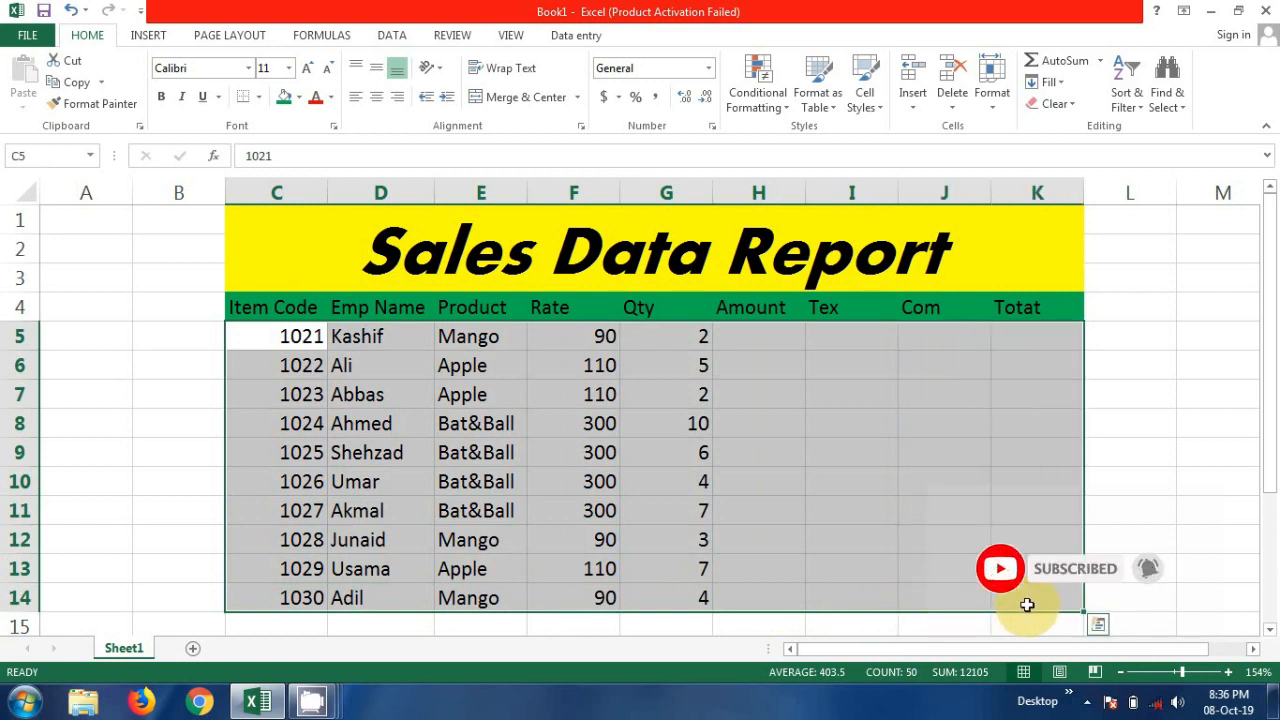
pyautogui.click(258, 97)
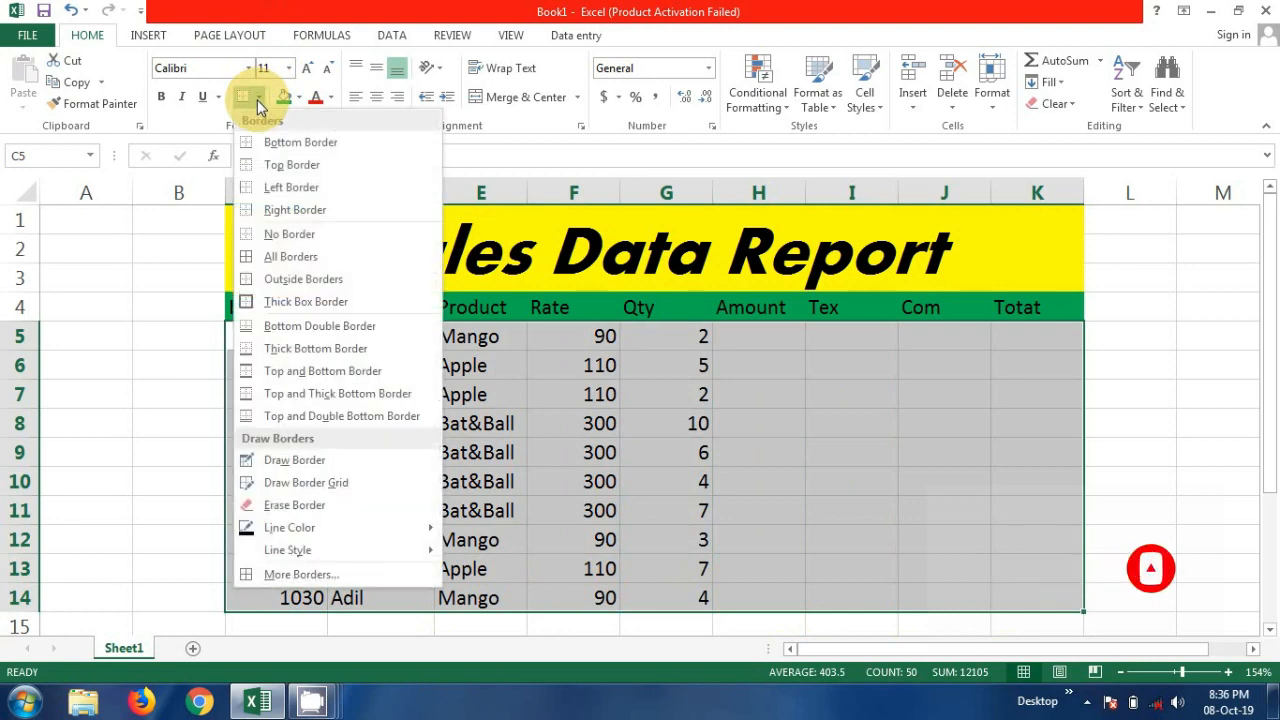
pyautogui.click(295, 256)
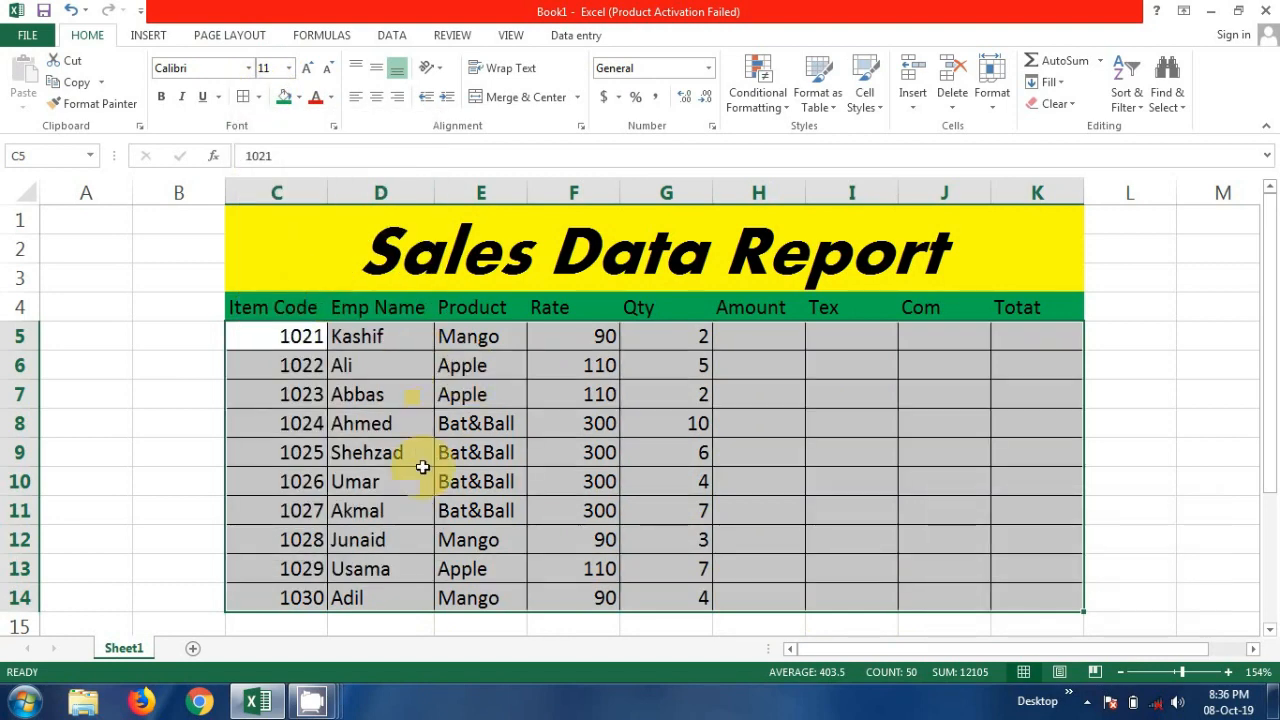
pyautogui.click(400, 420)
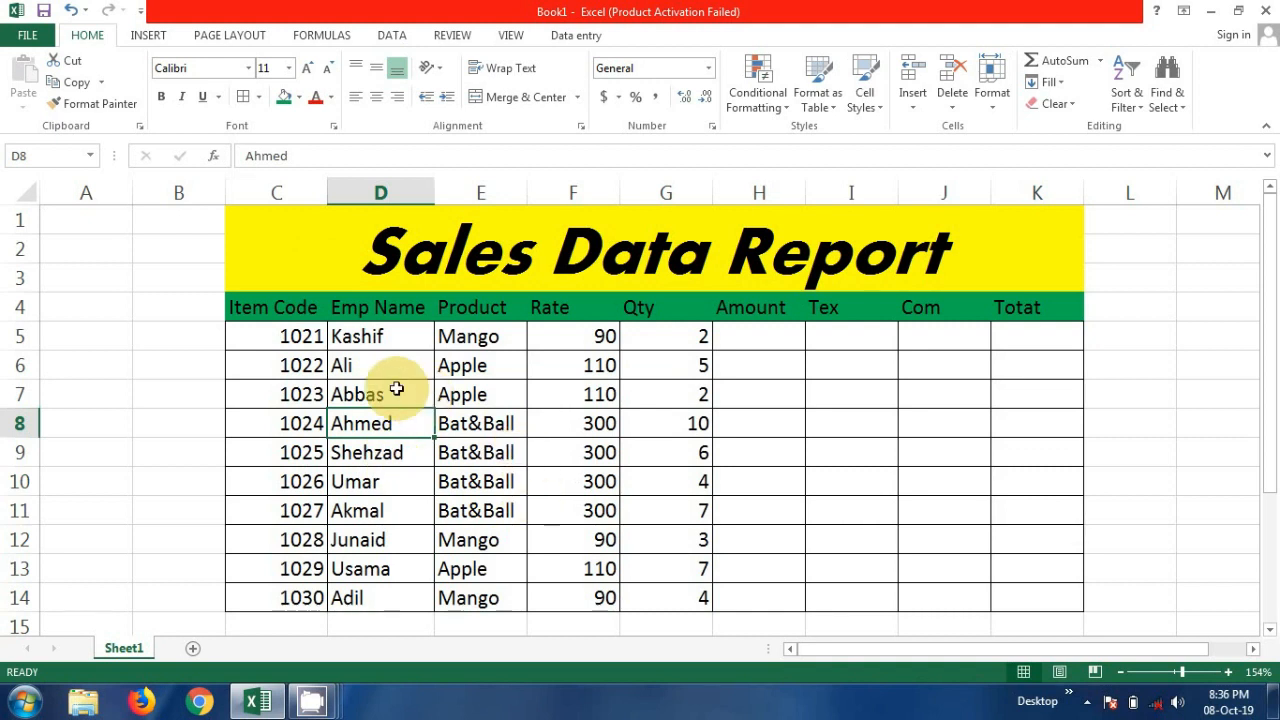
# Step: Calculate the first row's Amount in H5 by multiplying Rate by Qty with the formula =F5*G5
pyautogui.click(765, 332)
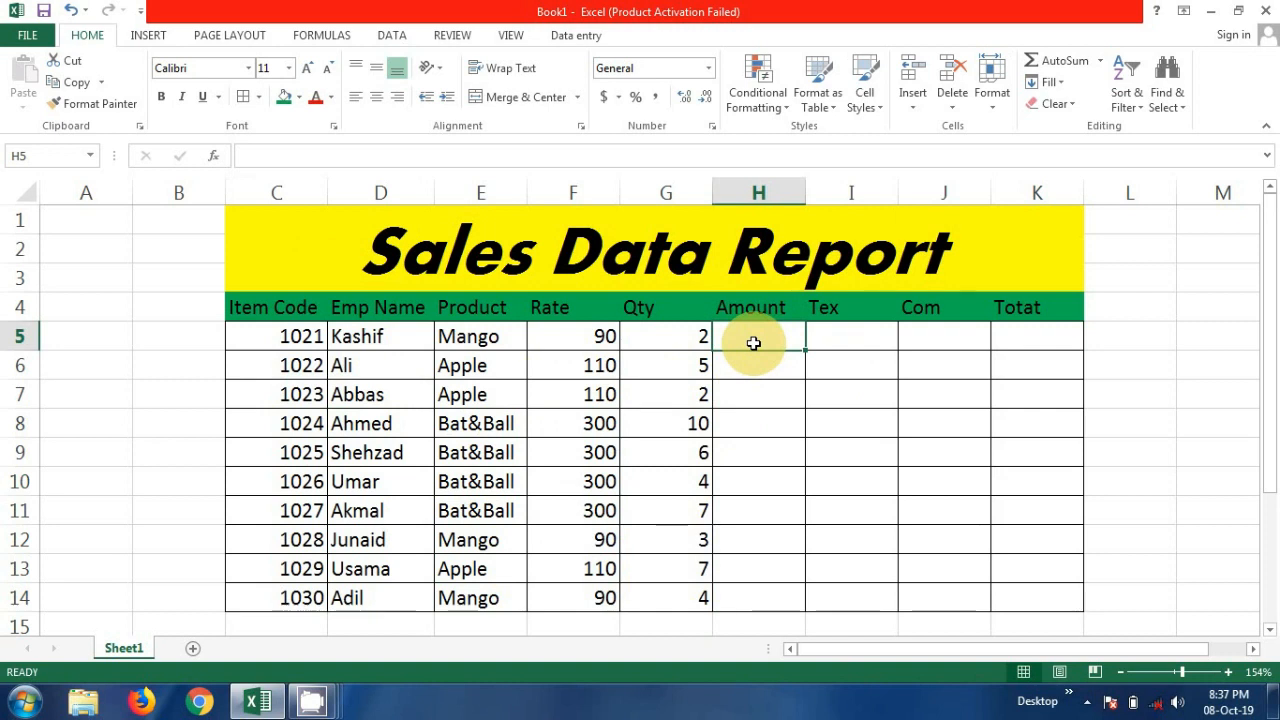
pyautogui.write('=')
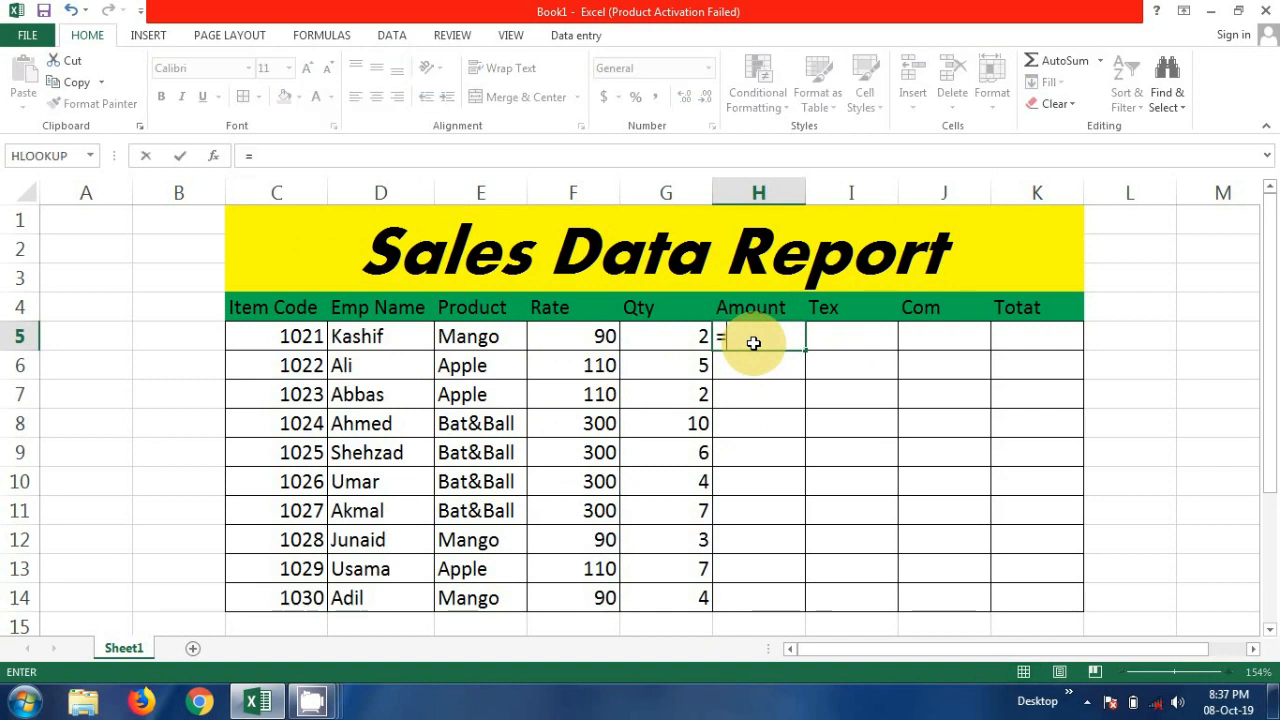
pyautogui.click(591, 343)
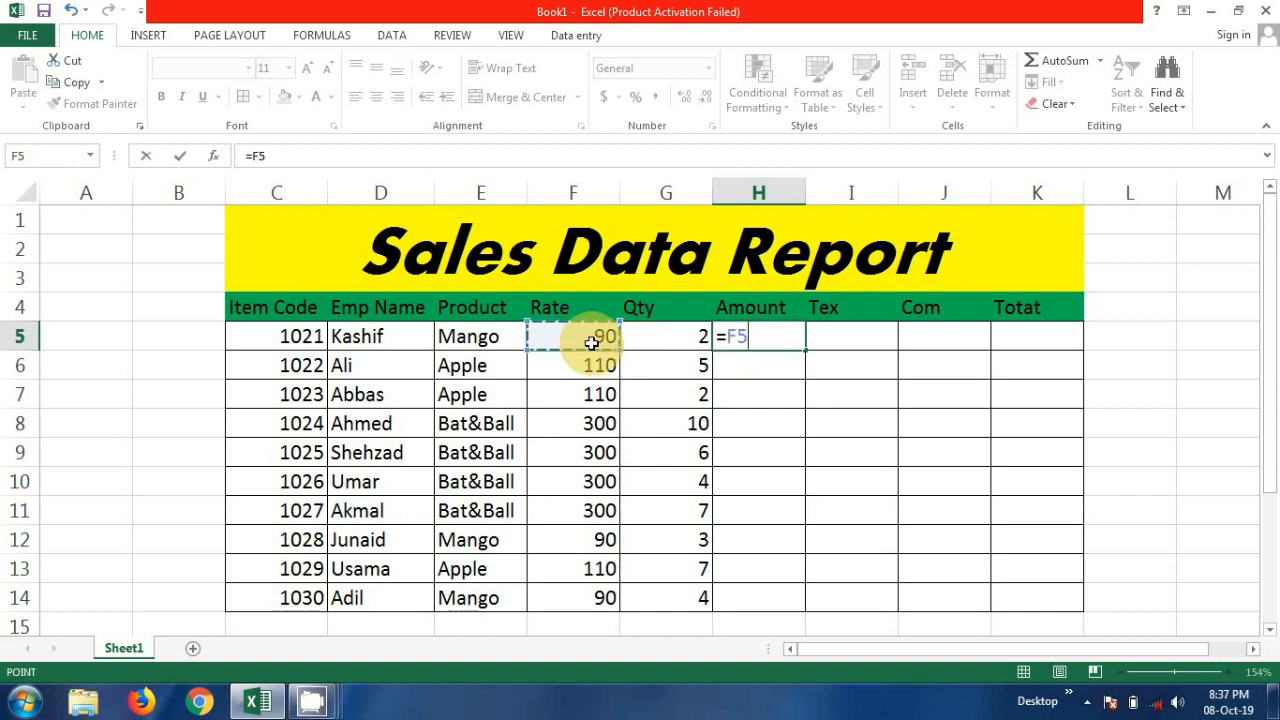
pyautogui.write('*')
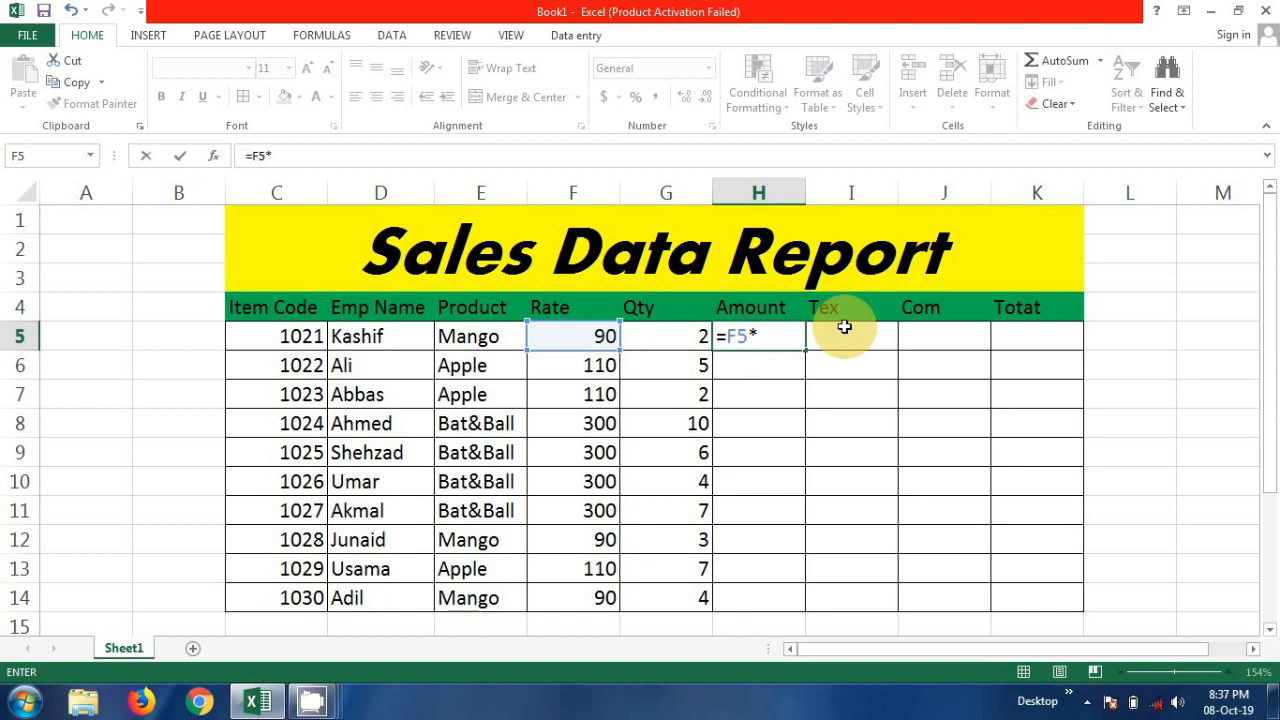
pyautogui.click(662, 348)
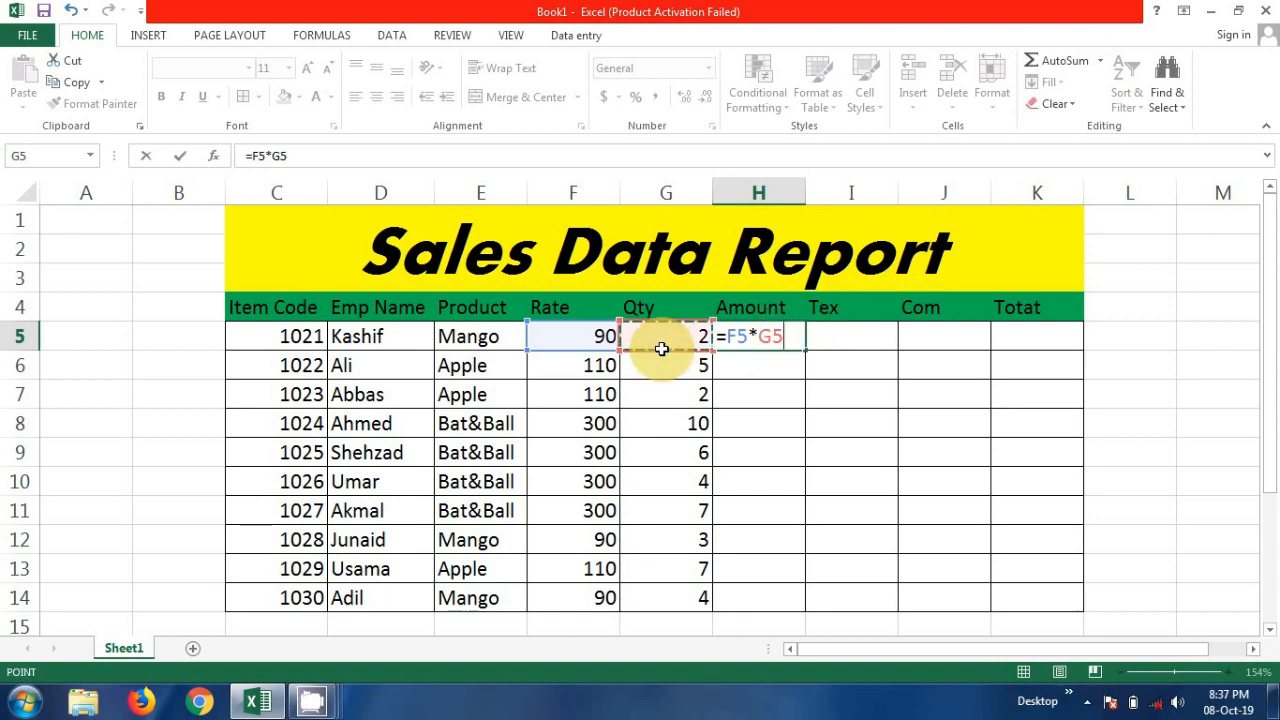
pyautogui.press('Return')
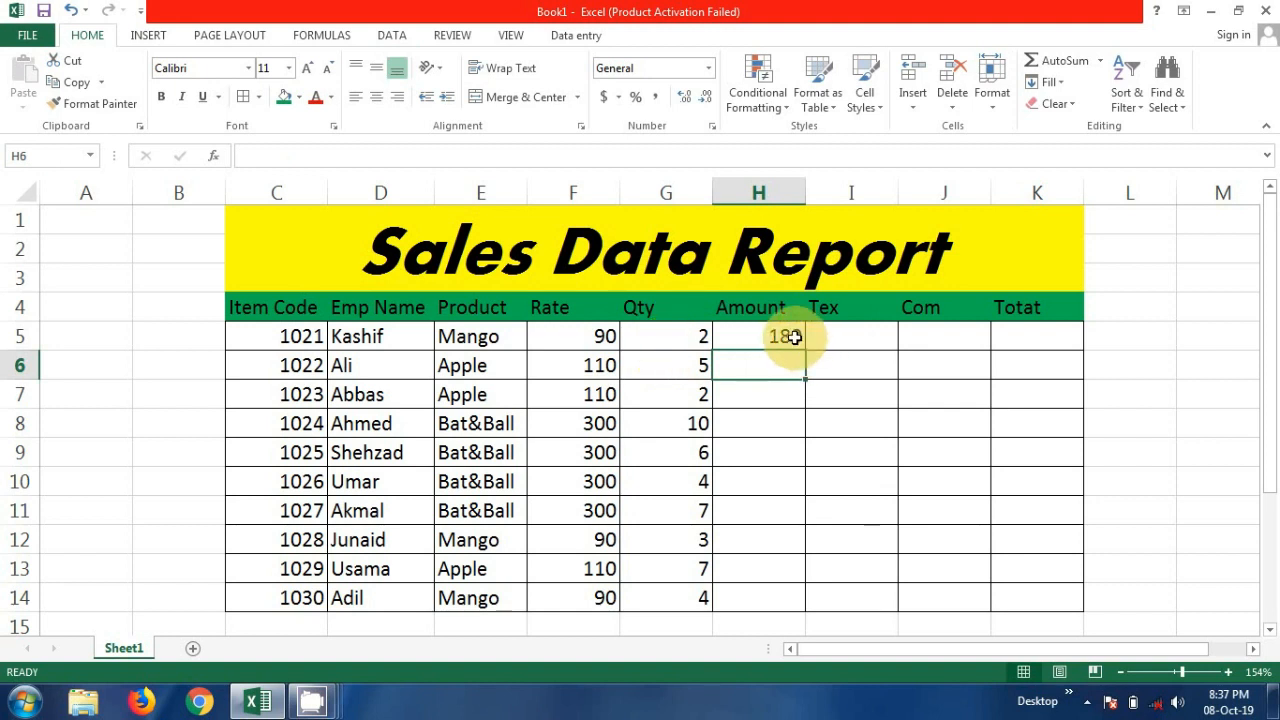
# Step: Fill the Amount formula from H5 down through H14
pyautogui.click(791, 337)
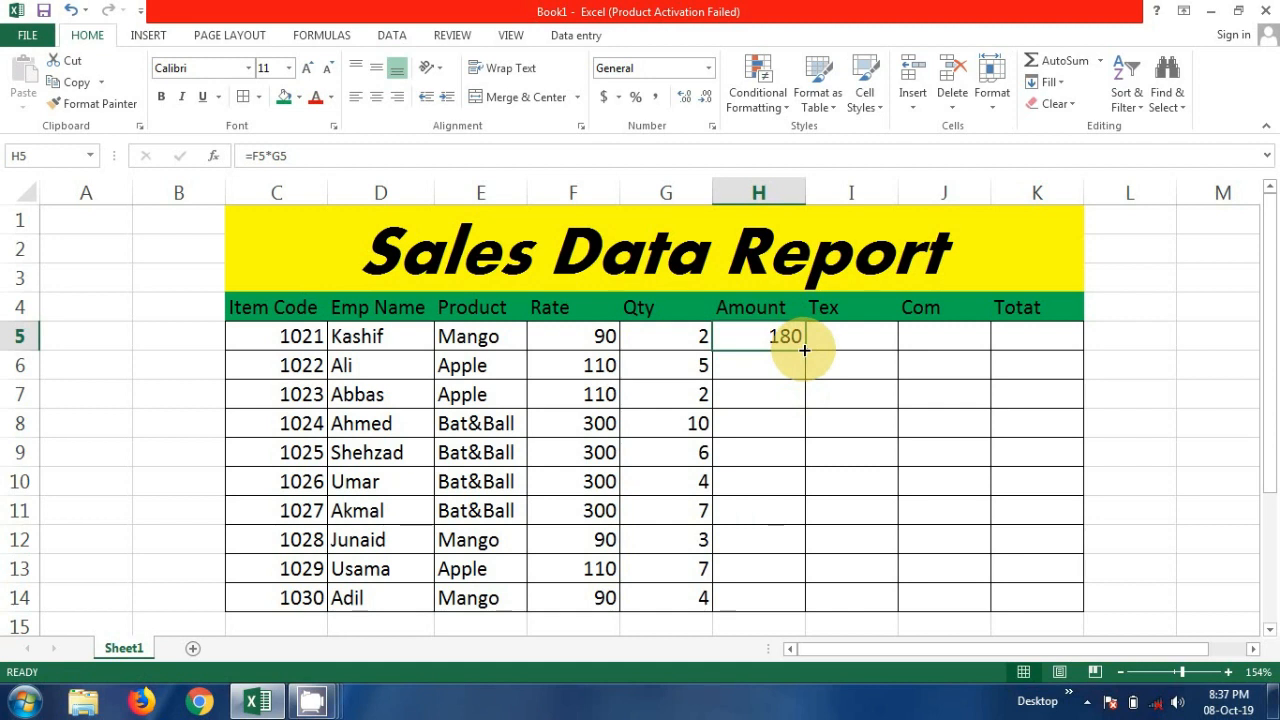
pyautogui.moveTo(804, 350); pyautogui.dragTo(789, 551)
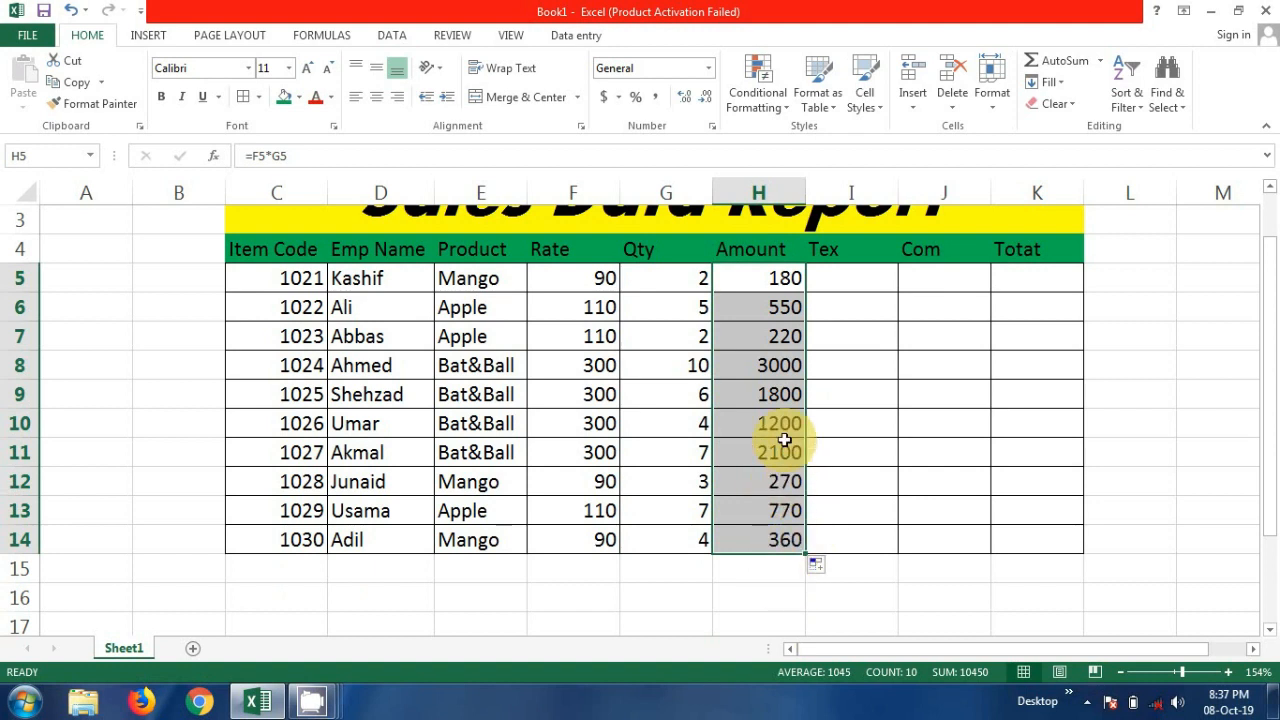
pyautogui.hotkey('ctrl', 'z')
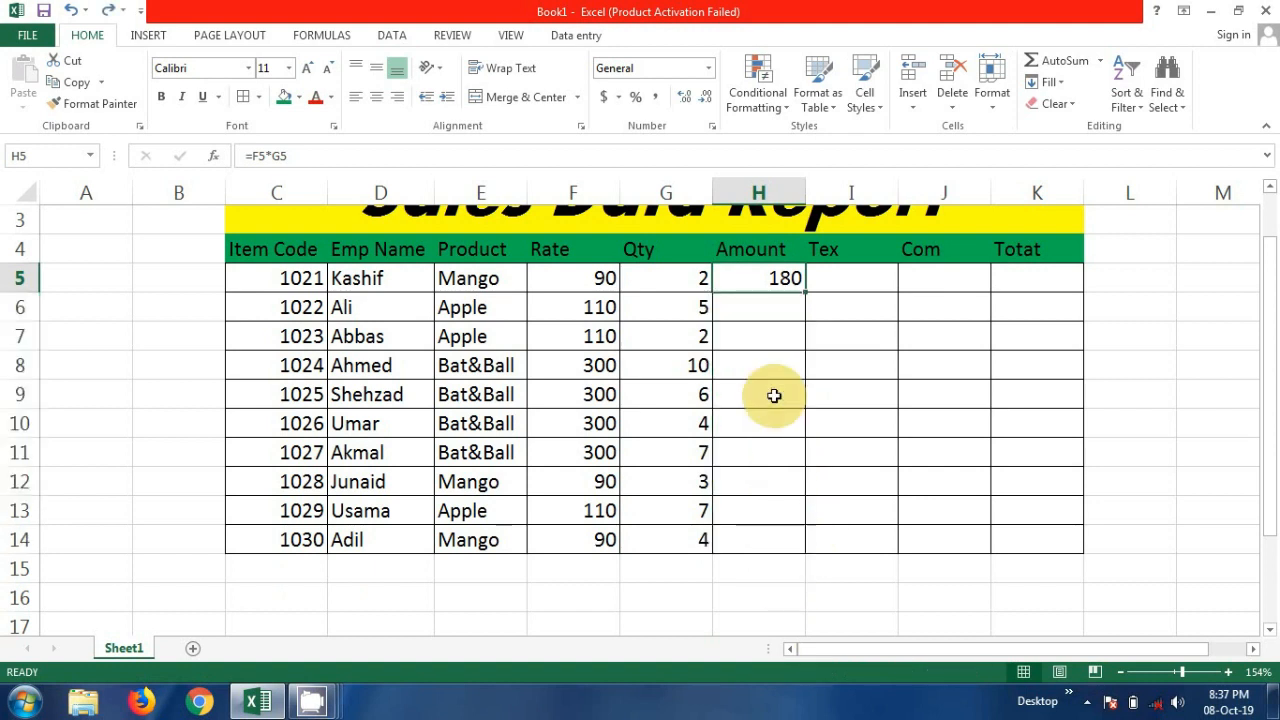
pyautogui.doubleClick(804, 291)
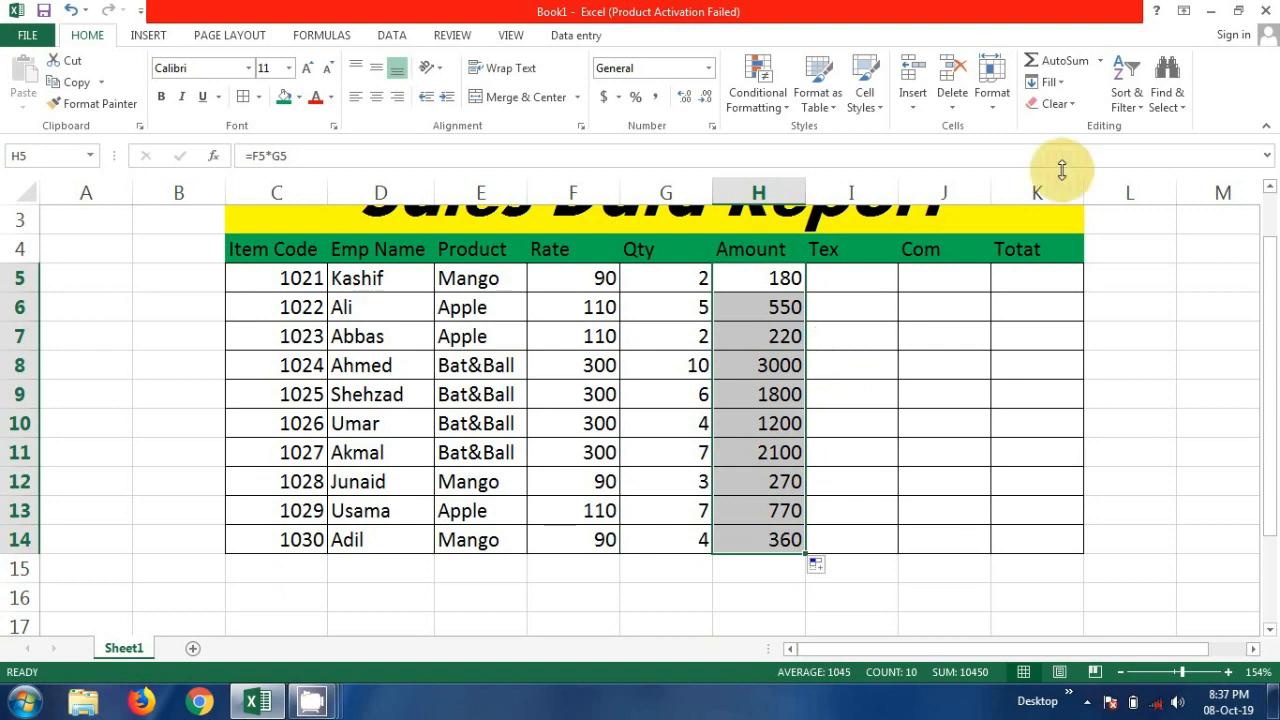
pyautogui.click(1267, 188)
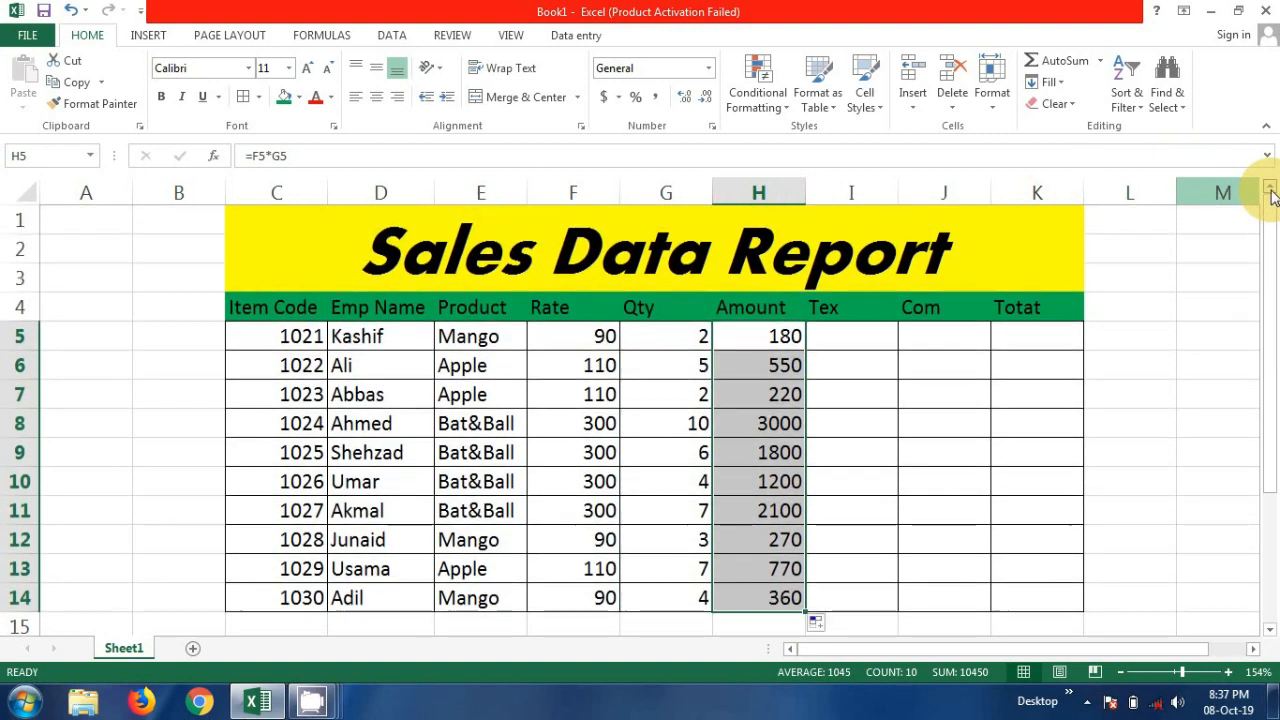
# Step: Calculate the Tex column as 5% of Amount with =H5*5% in I5 and fill it down through I14
pyautogui.click(830, 339)
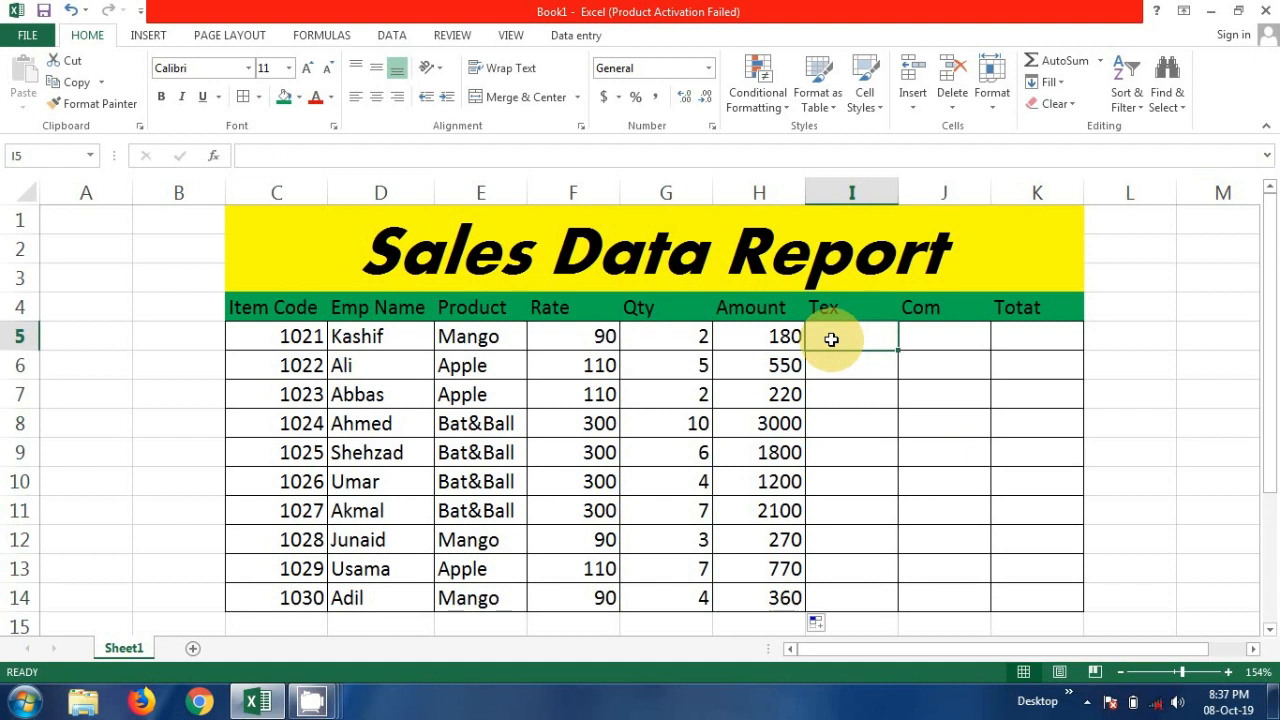
pyautogui.write('=')
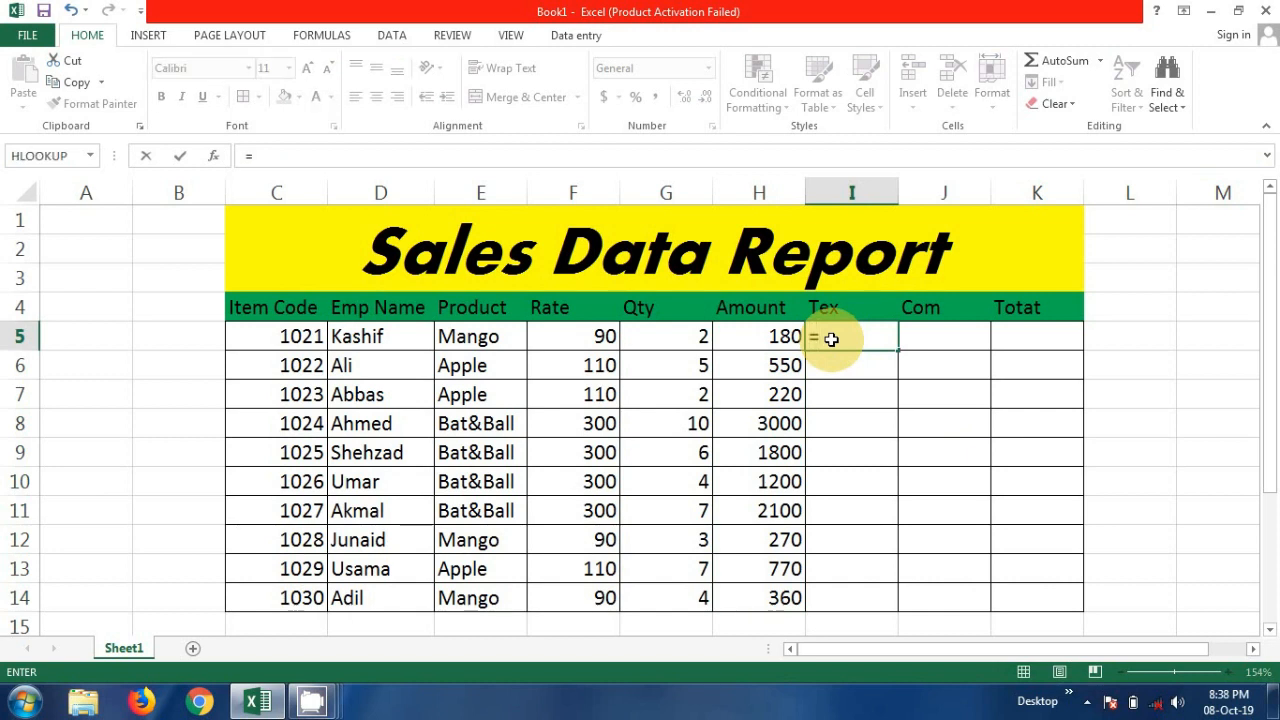
pyautogui.click(763, 342)
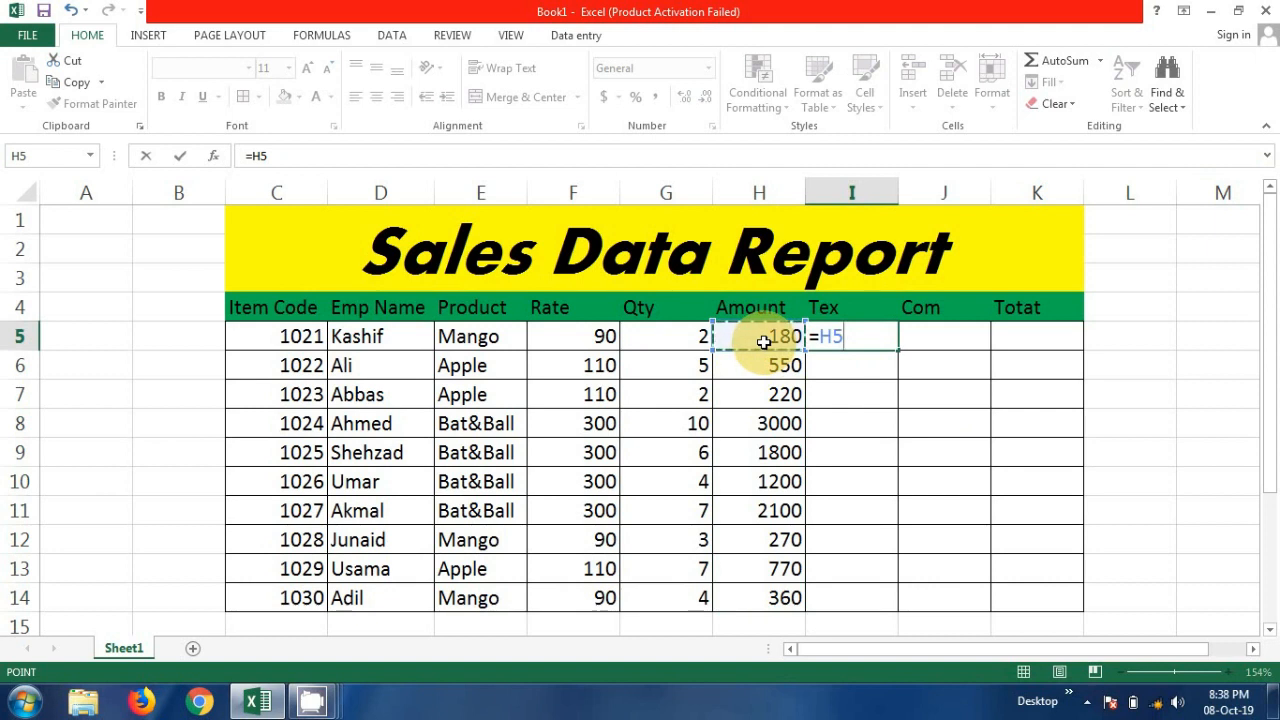
pyautogui.write('*')
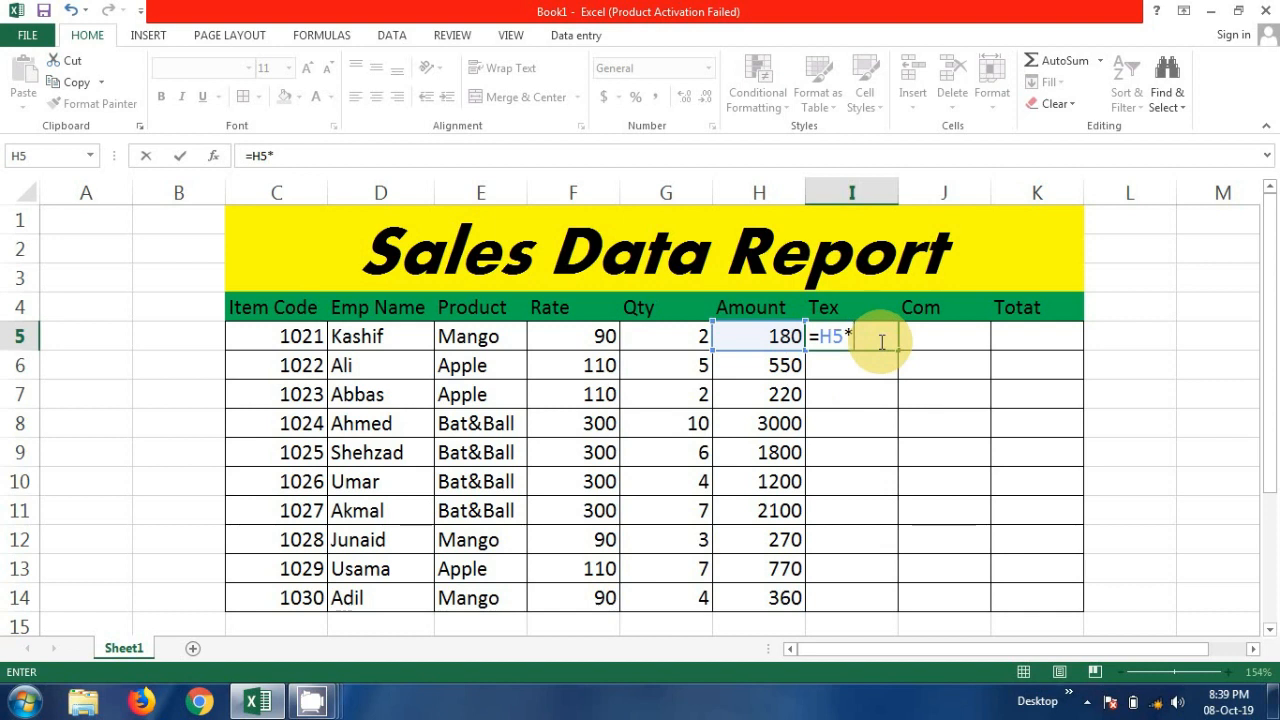
pyautogui.write('5%')
pyautogui.press('Return')
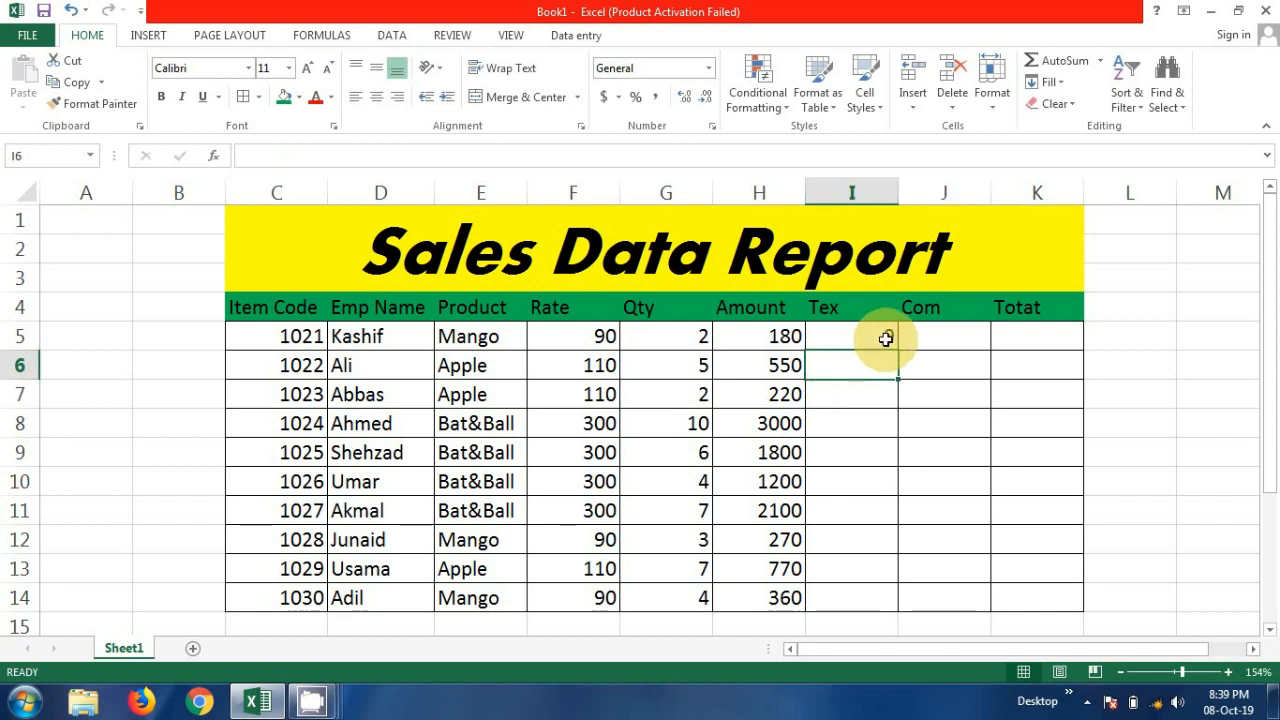
pyautogui.click(885, 340)
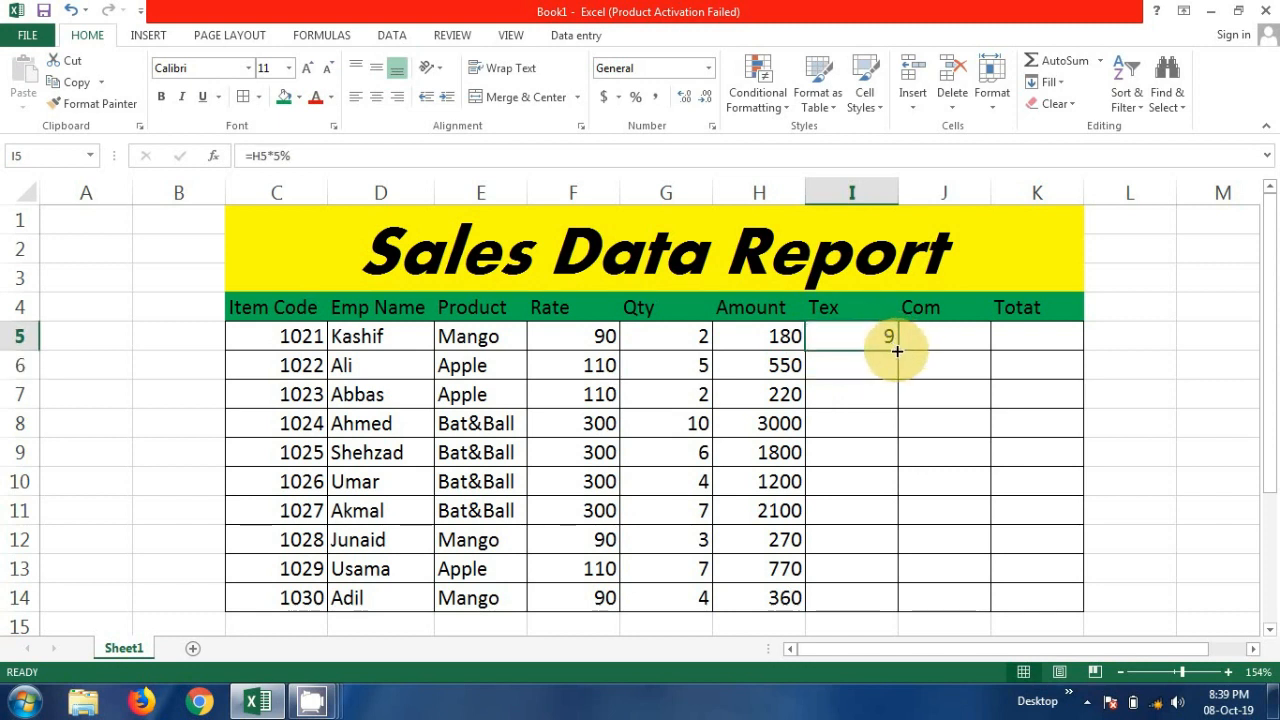
pyautogui.doubleClick(897, 350)
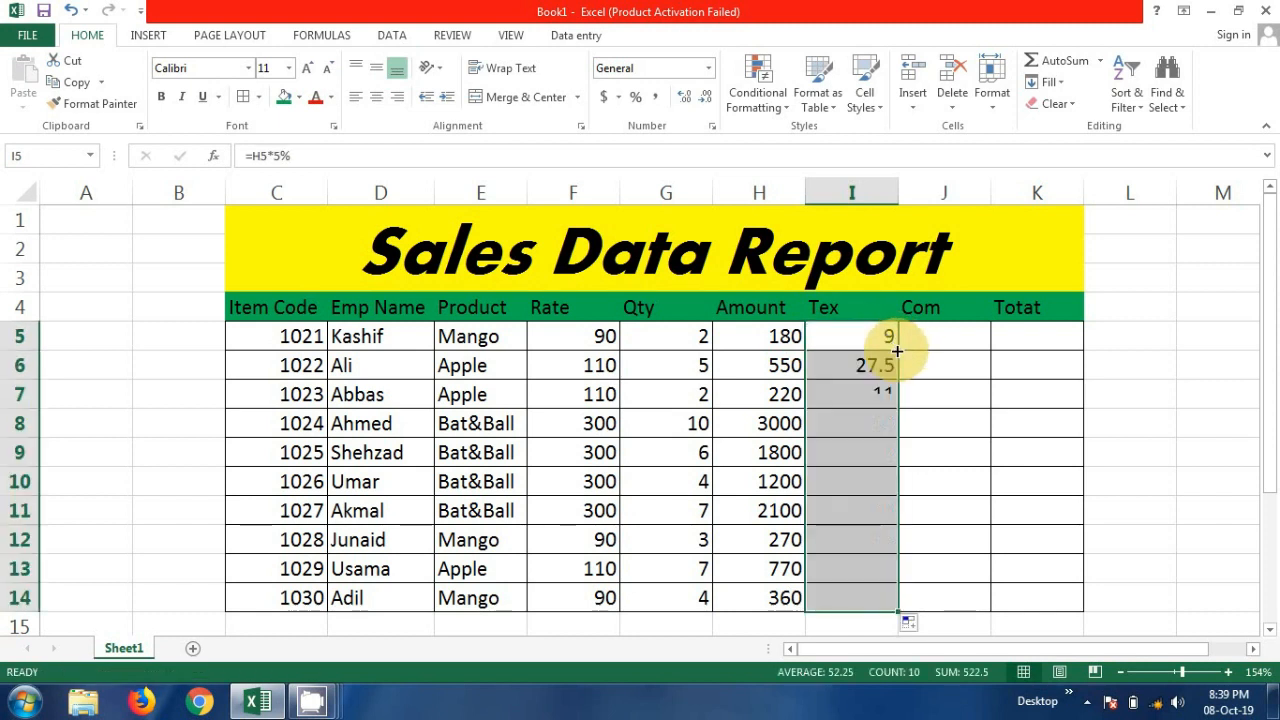
pyautogui.click(934, 424)
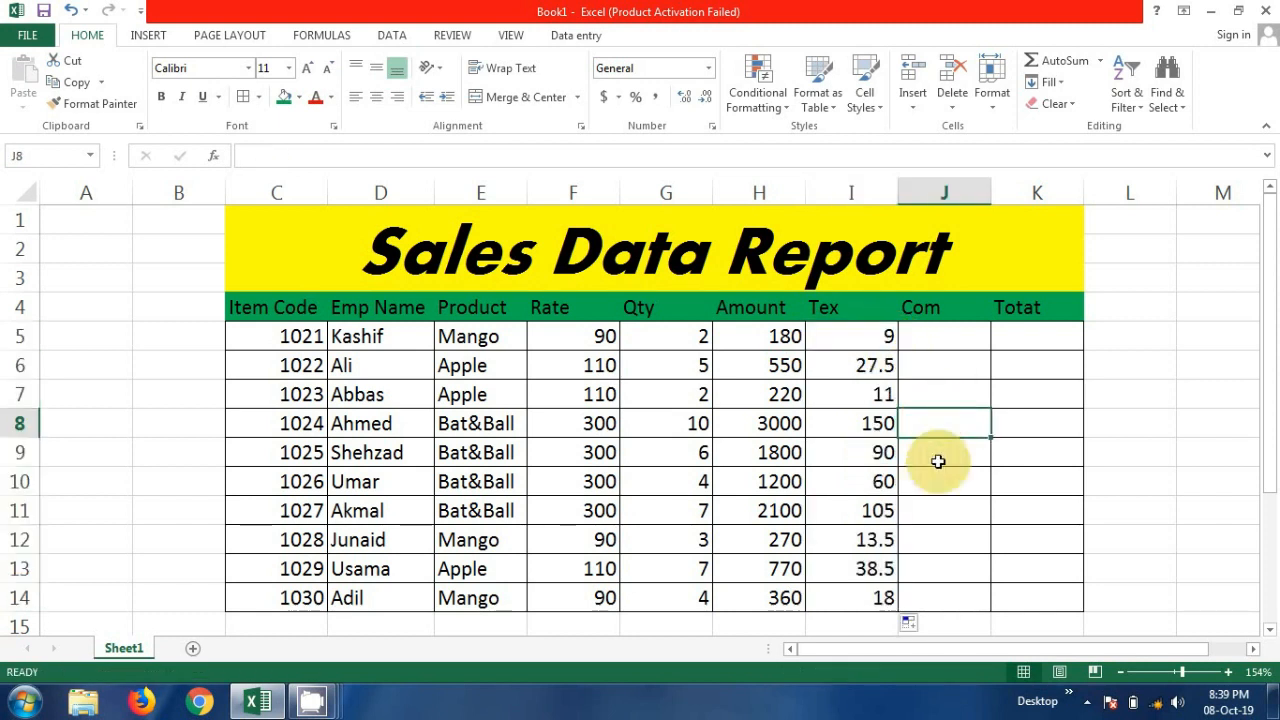
# Step: Calculate the Com column as 3% of Amount with =H5*3% in J5 and fill it down through J14
pyautogui.click(957, 340)
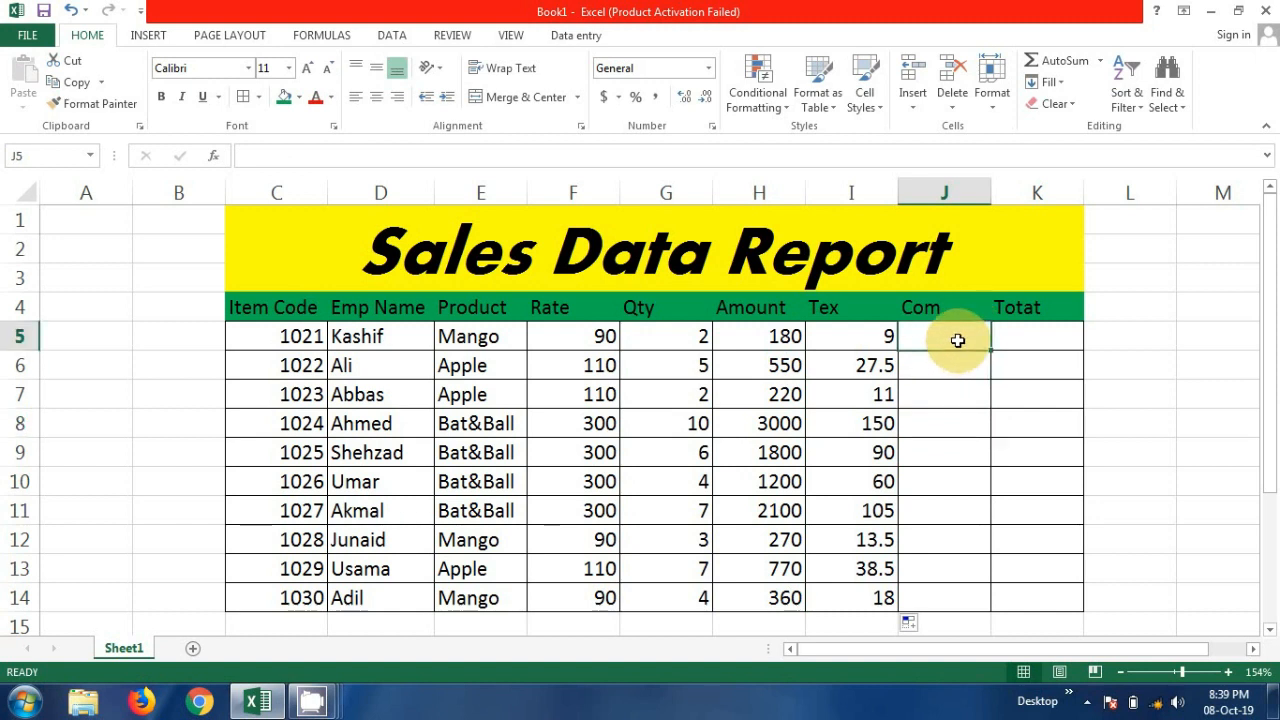
pyautogui.write('=')
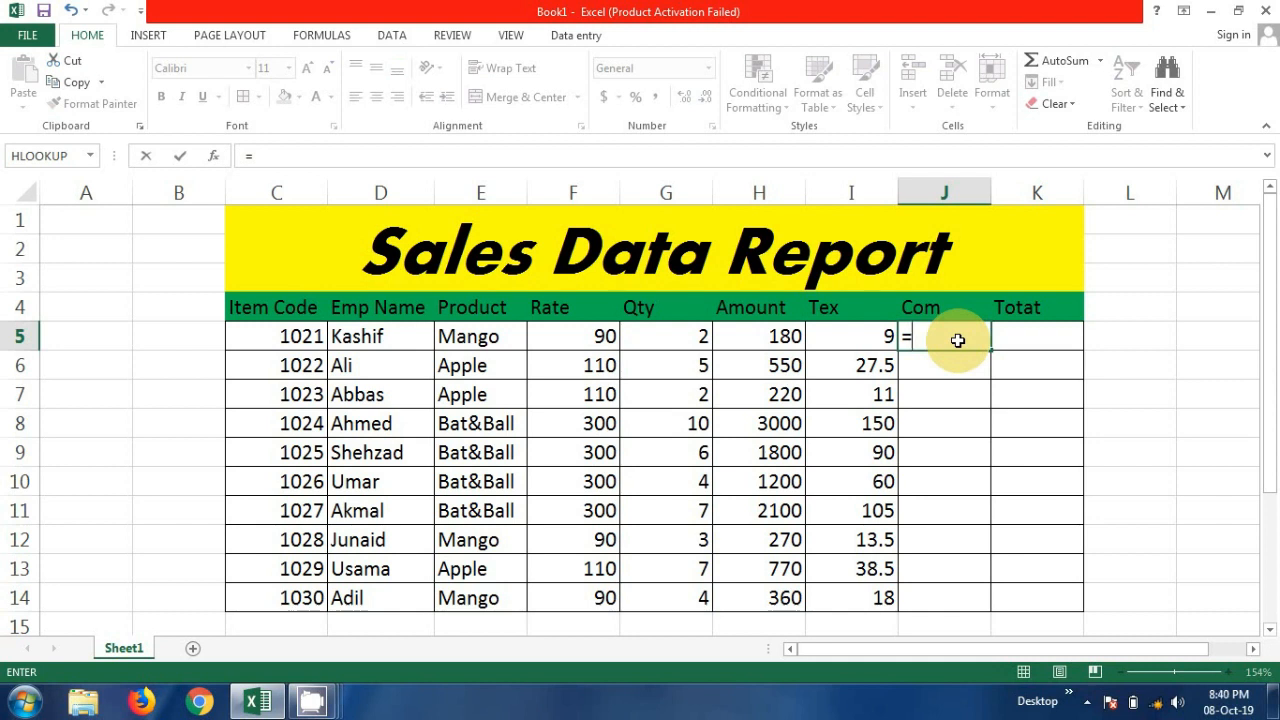
pyautogui.click(783, 341)
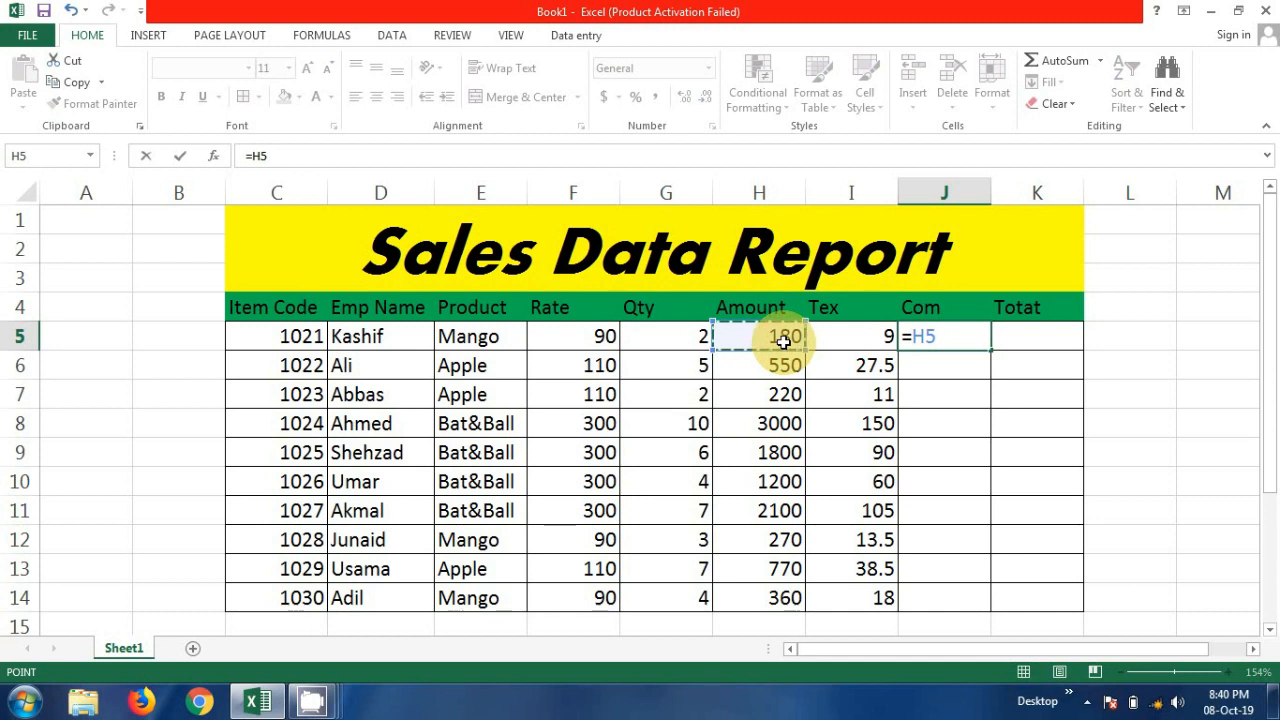
pyautogui.write('*')
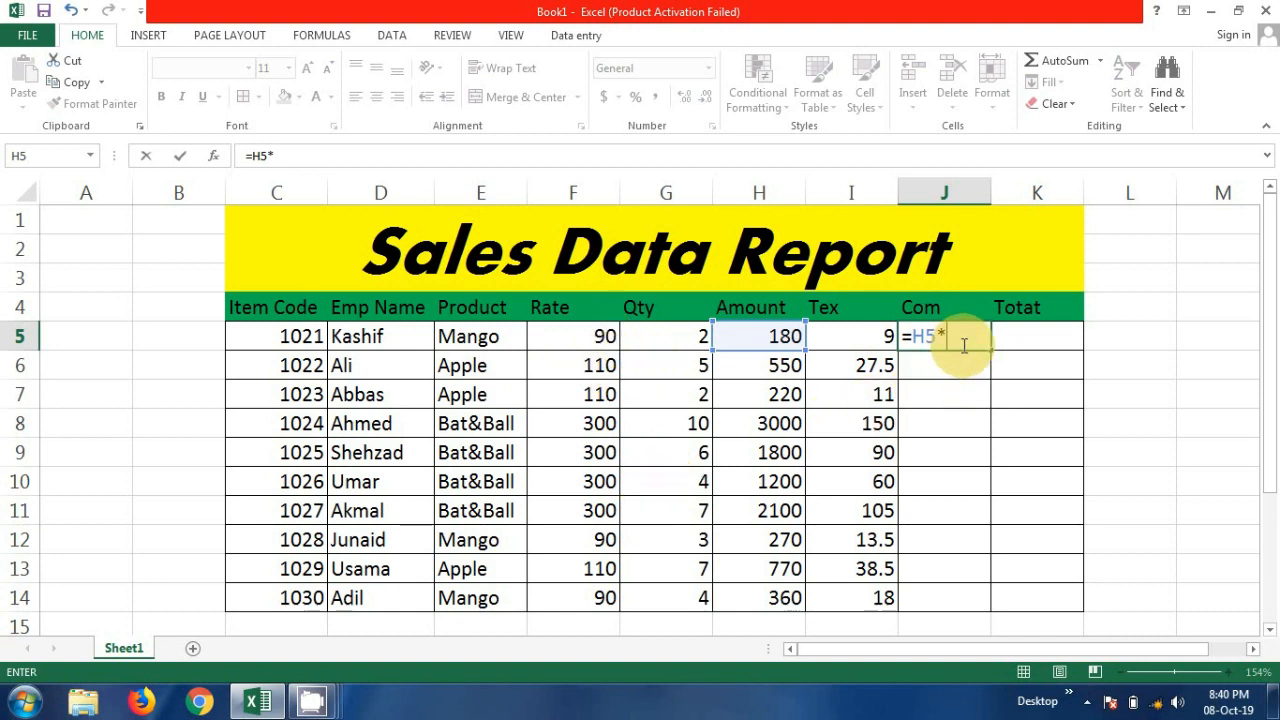
pyautogui.write('3%')
pyautogui.press('Return')
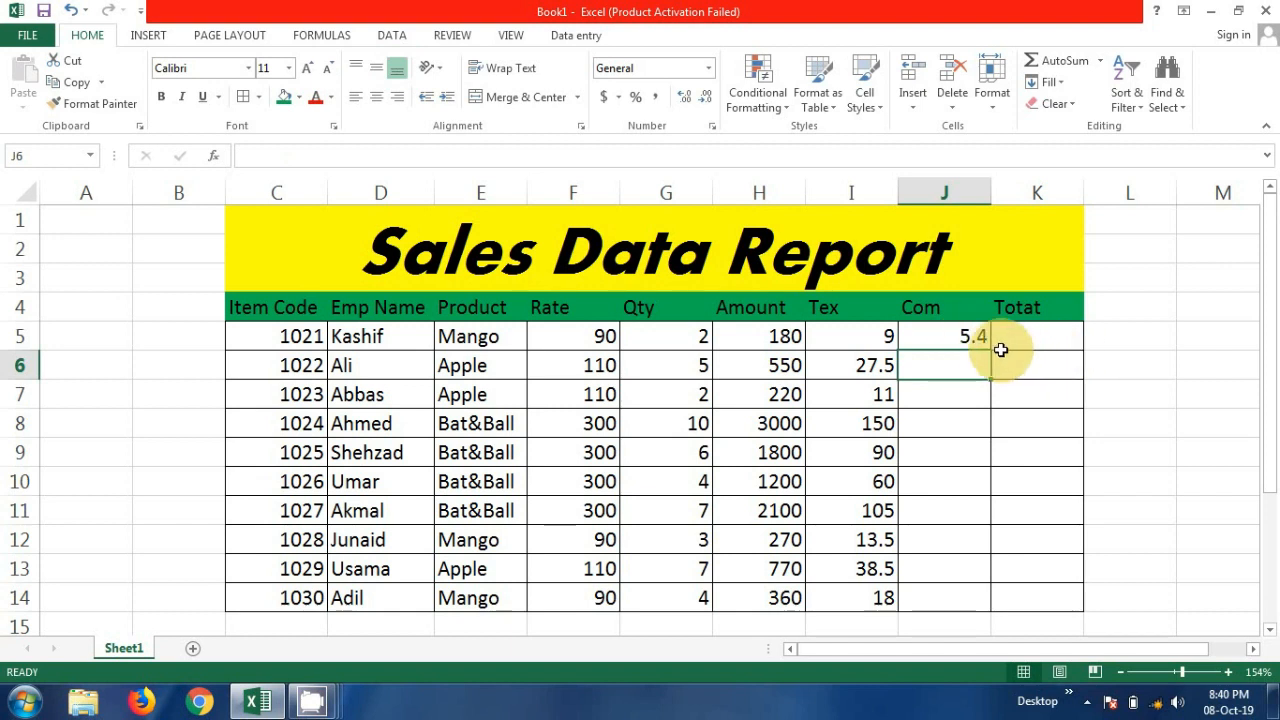
pyautogui.click(974, 338)
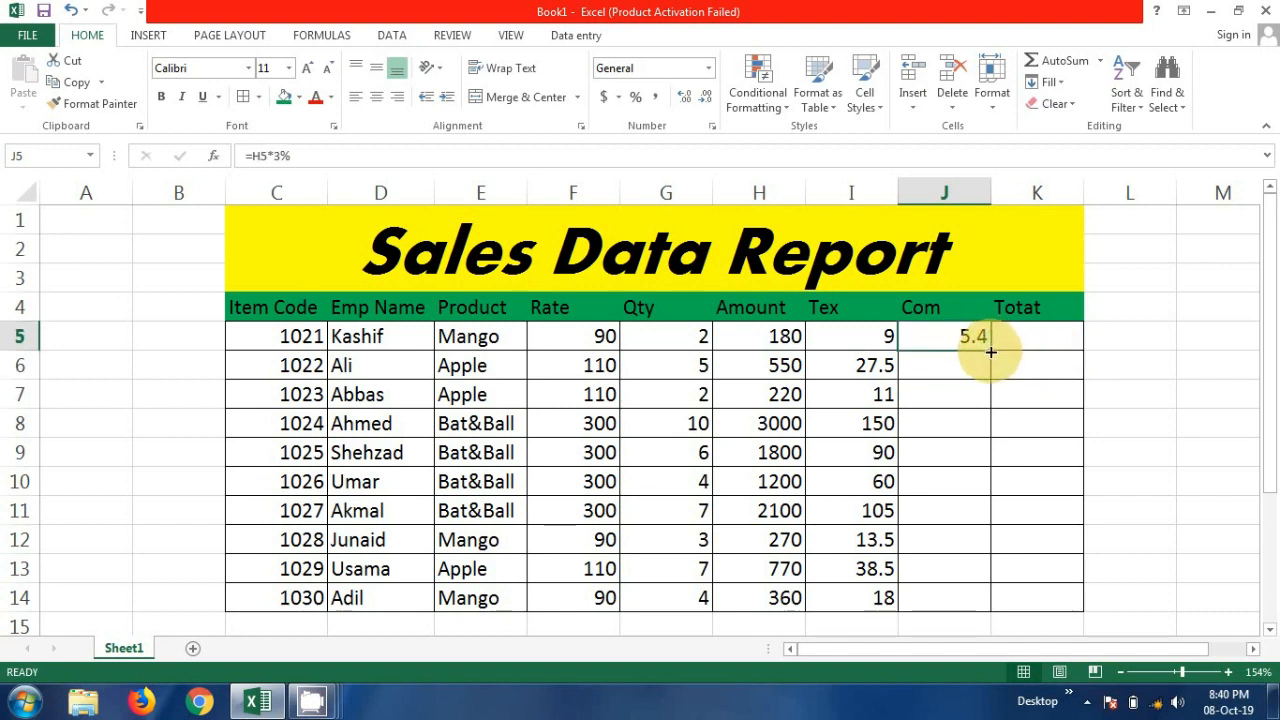
pyautogui.doubleClick(990, 352)
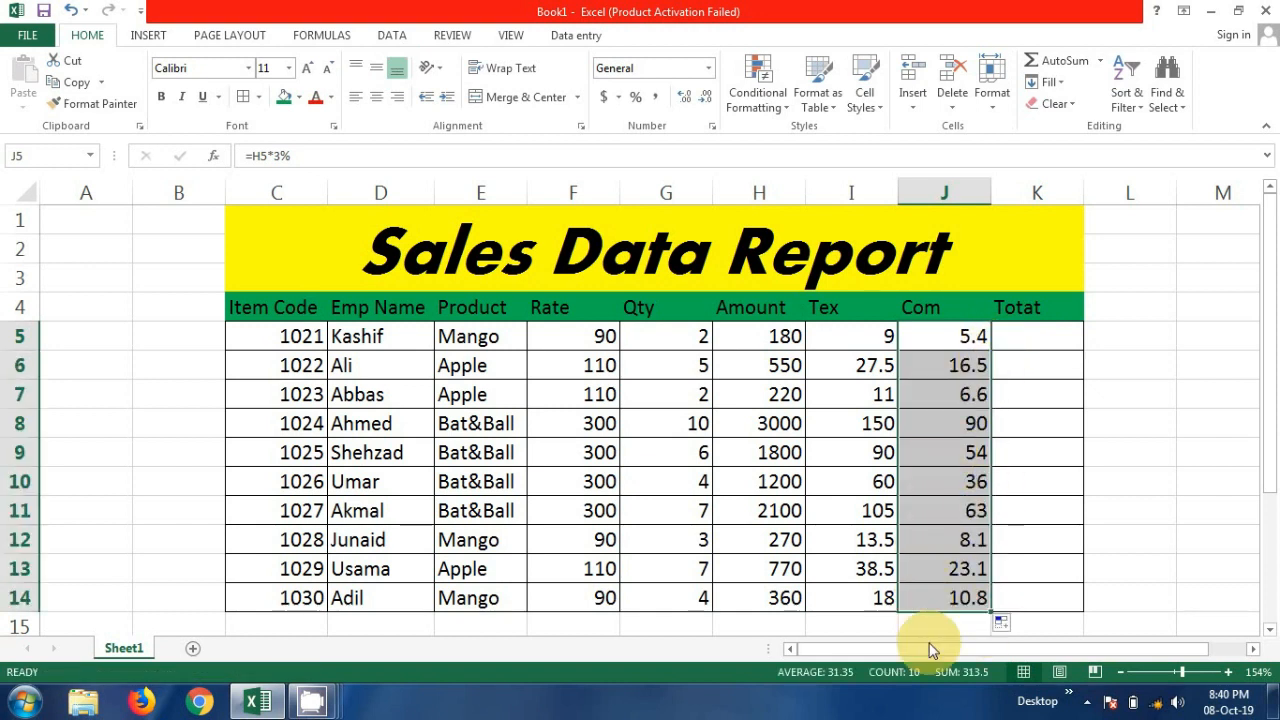
# Step: Calculate the first row's Totat in K5 by adding Amount, Tex and Com with the formula =SUM(H5:J5)
pyautogui.click(1035, 341)
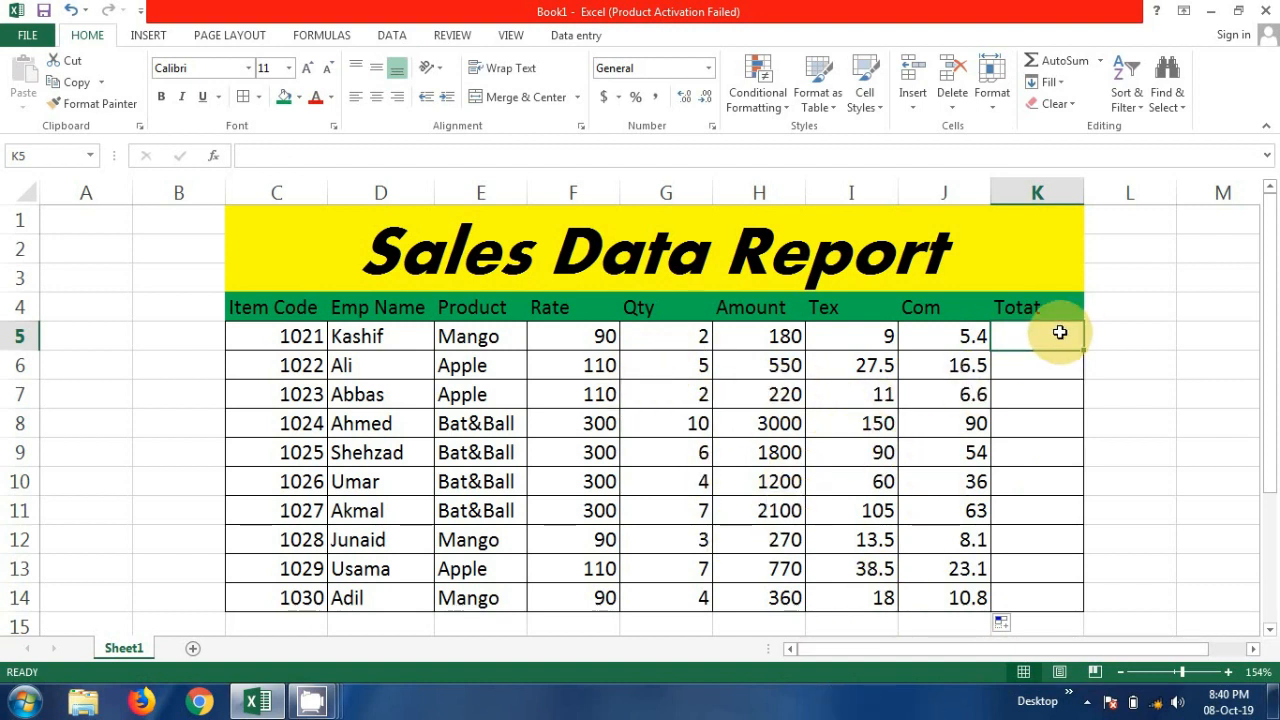
pyautogui.write('=')
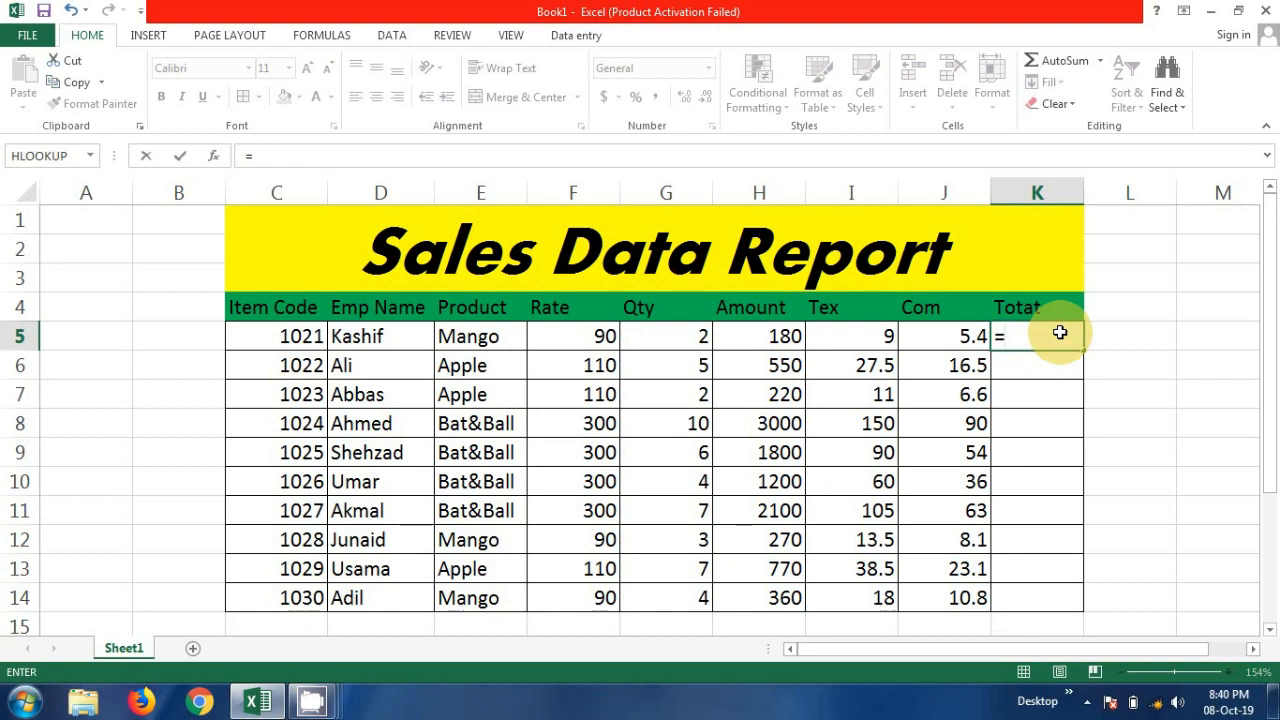
pyautogui.write('sum')
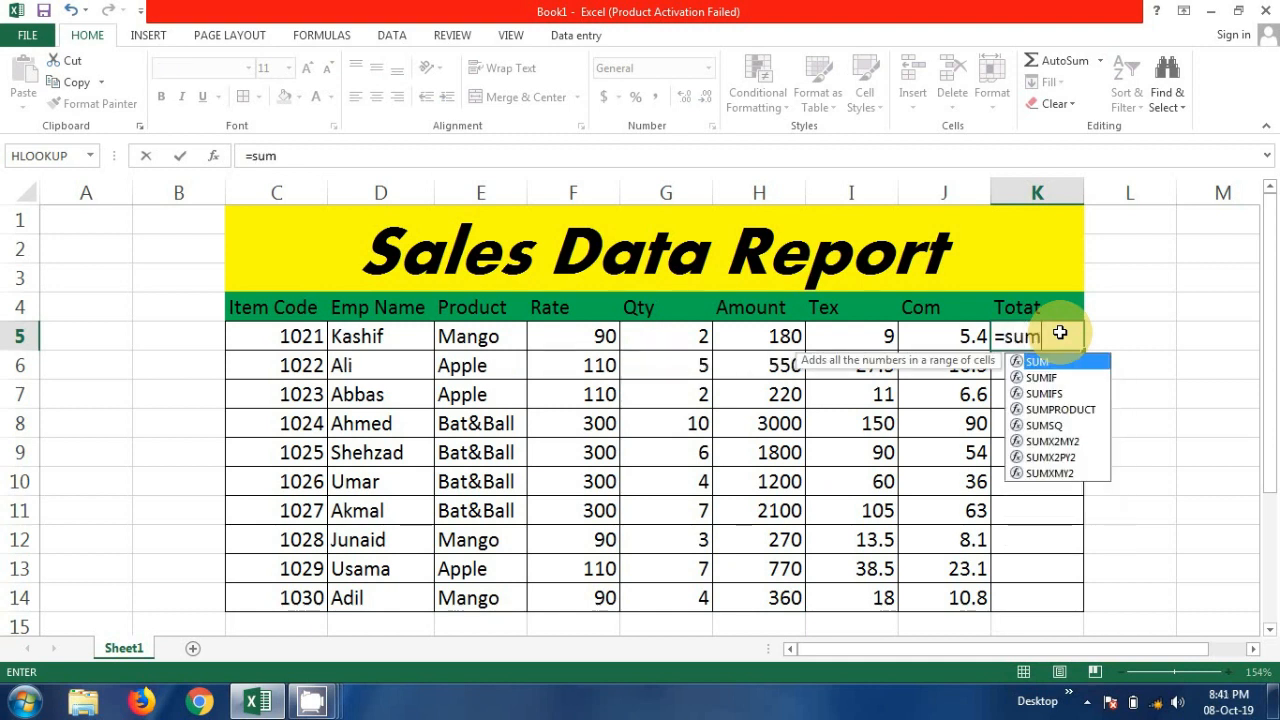
pyautogui.write('(')
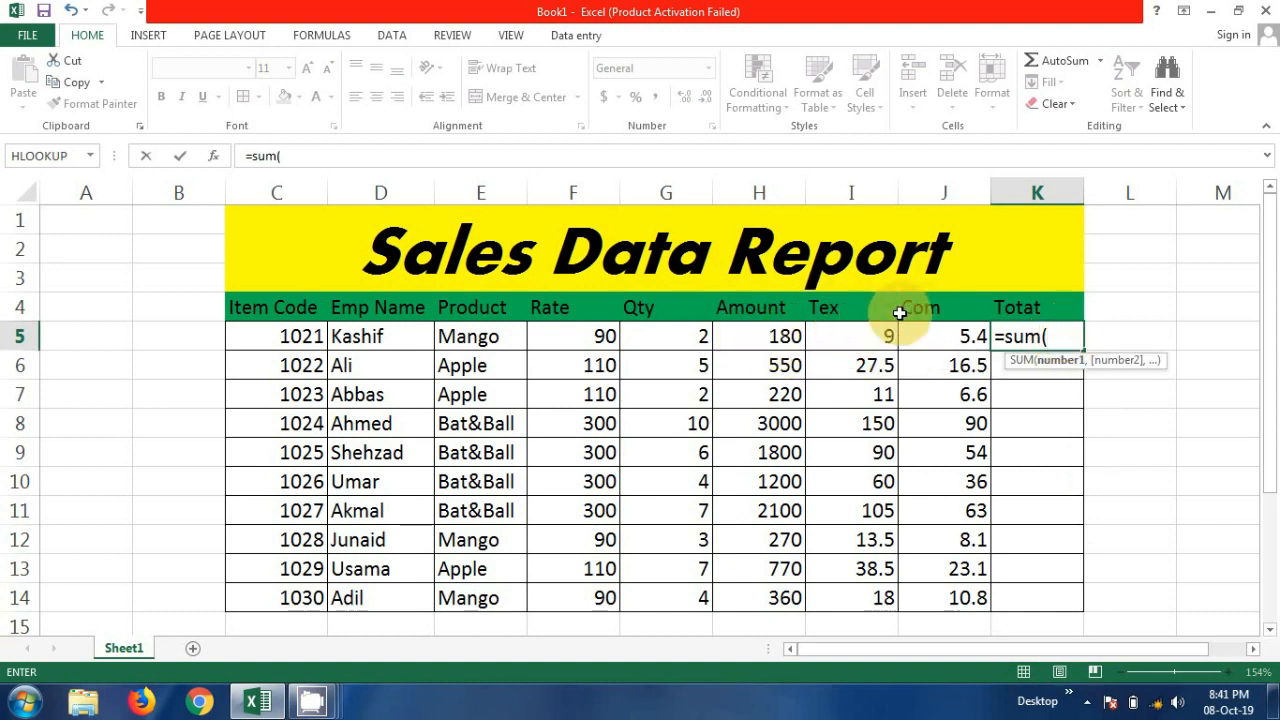
pyautogui.click(762, 336)
pyautogui.moveTo(762, 336); pyautogui.dragTo(965, 339)
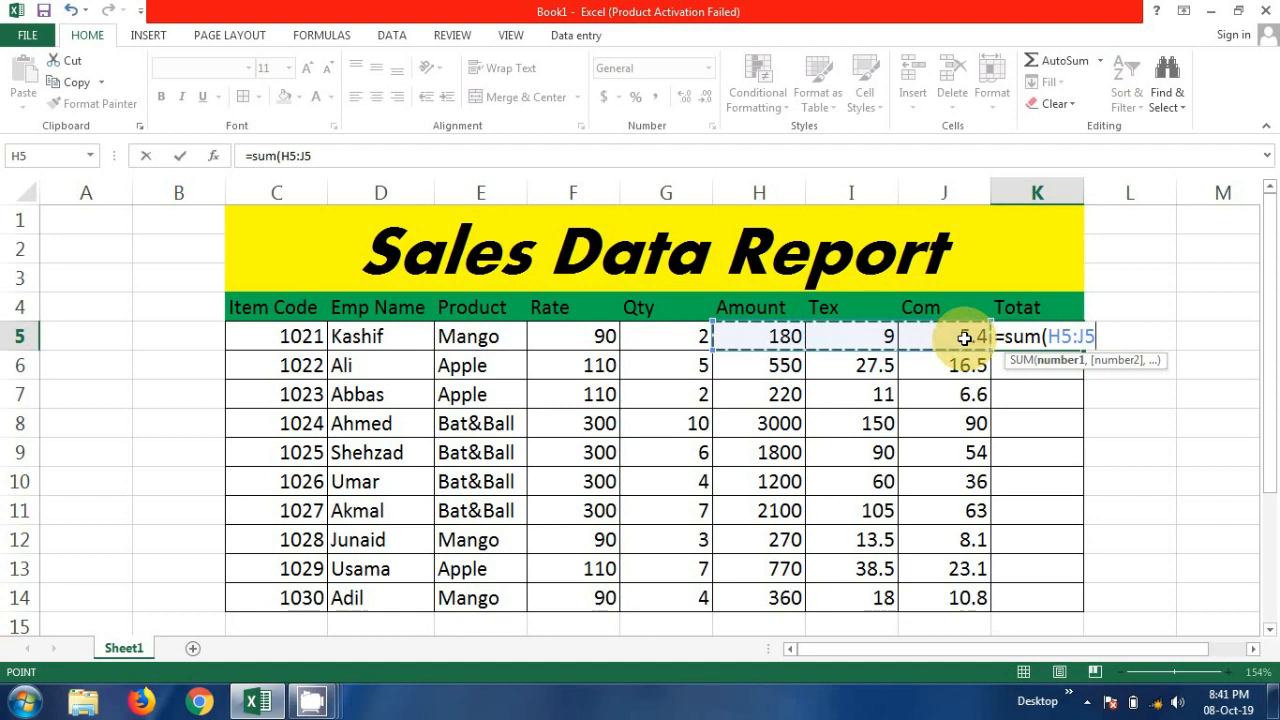
pyautogui.write(')')
pyautogui.press('Return')
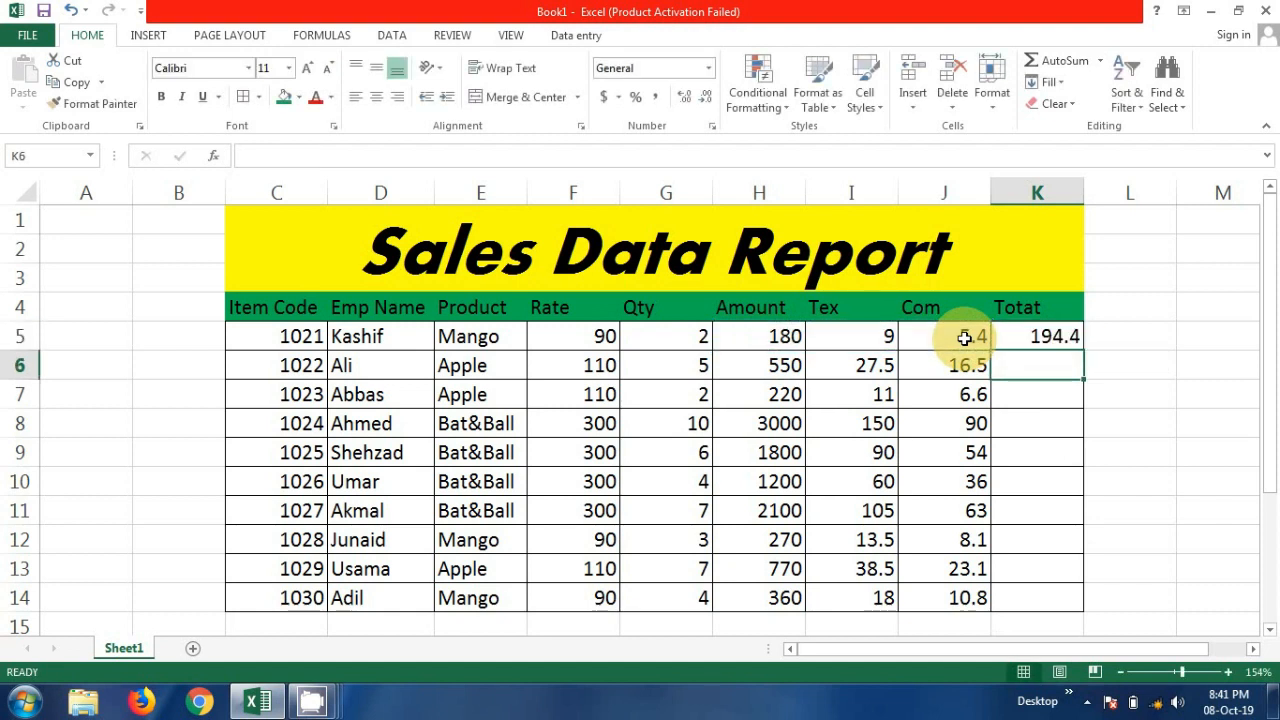
# Step: Fill the Totat formula from K5 down through K14
pyautogui.click(1062, 336)
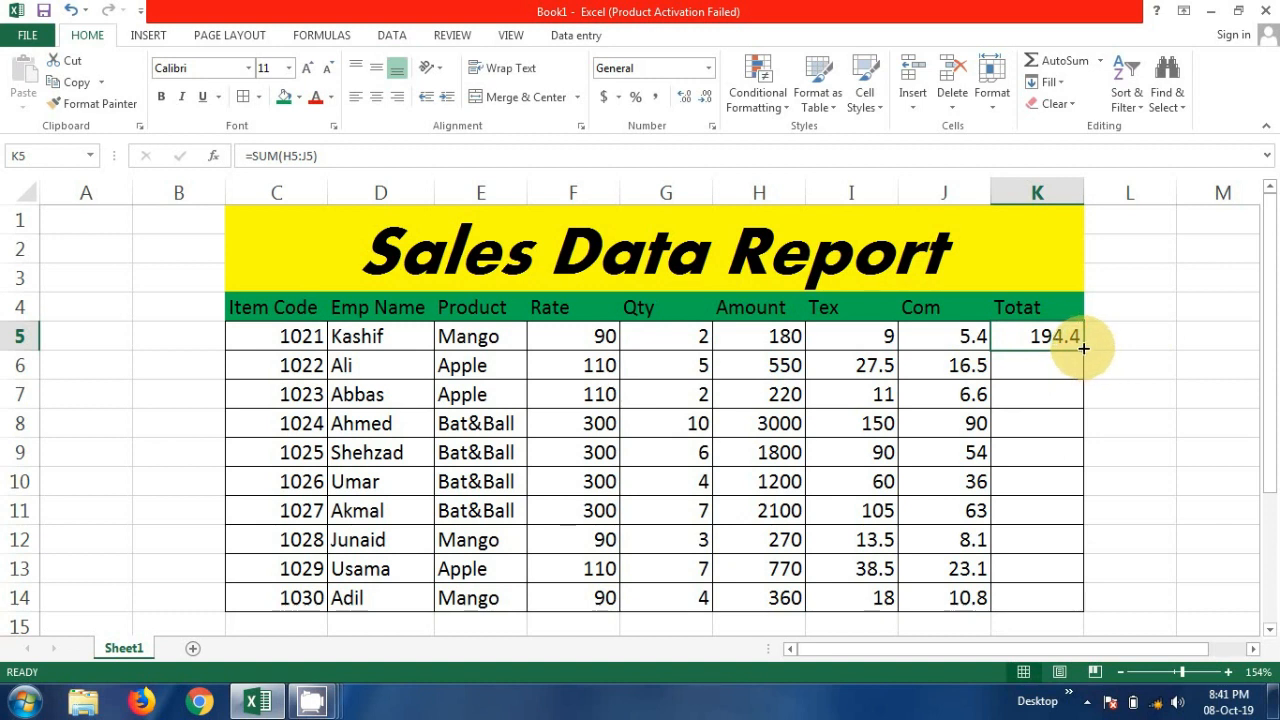
pyautogui.doubleClick(1084, 348)
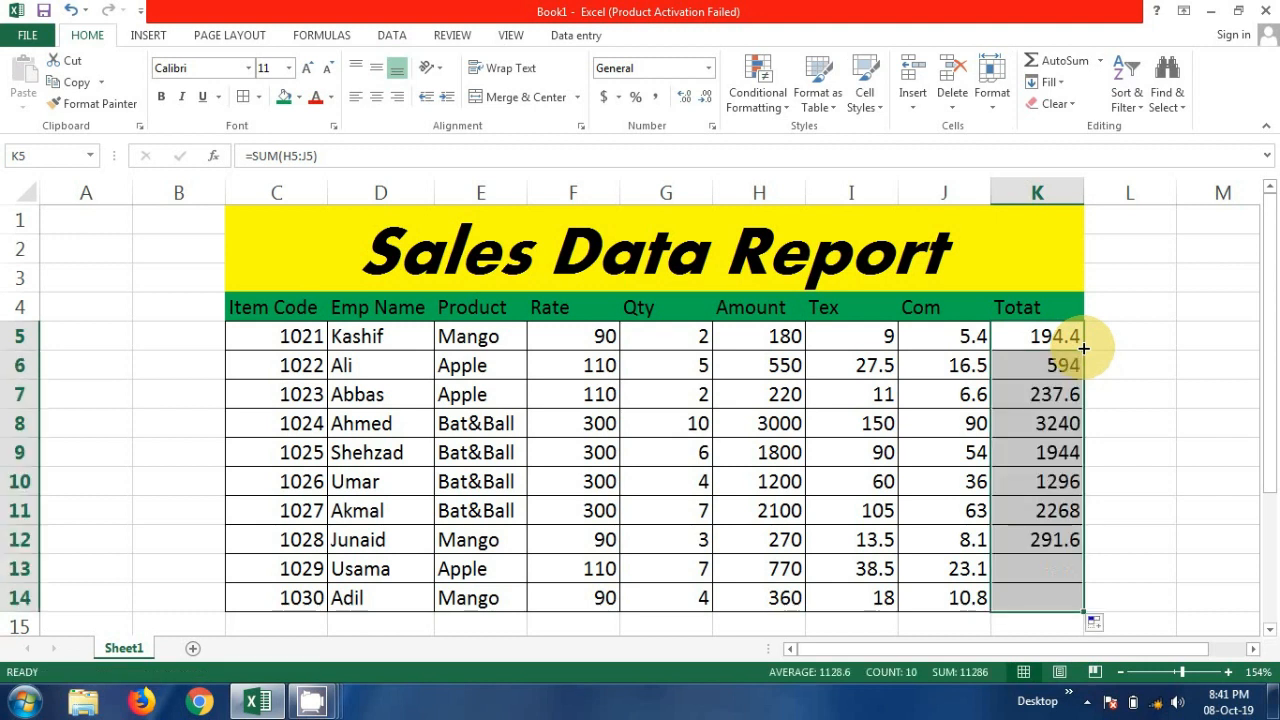
pyautogui.hotkey('ctrl', 'z')
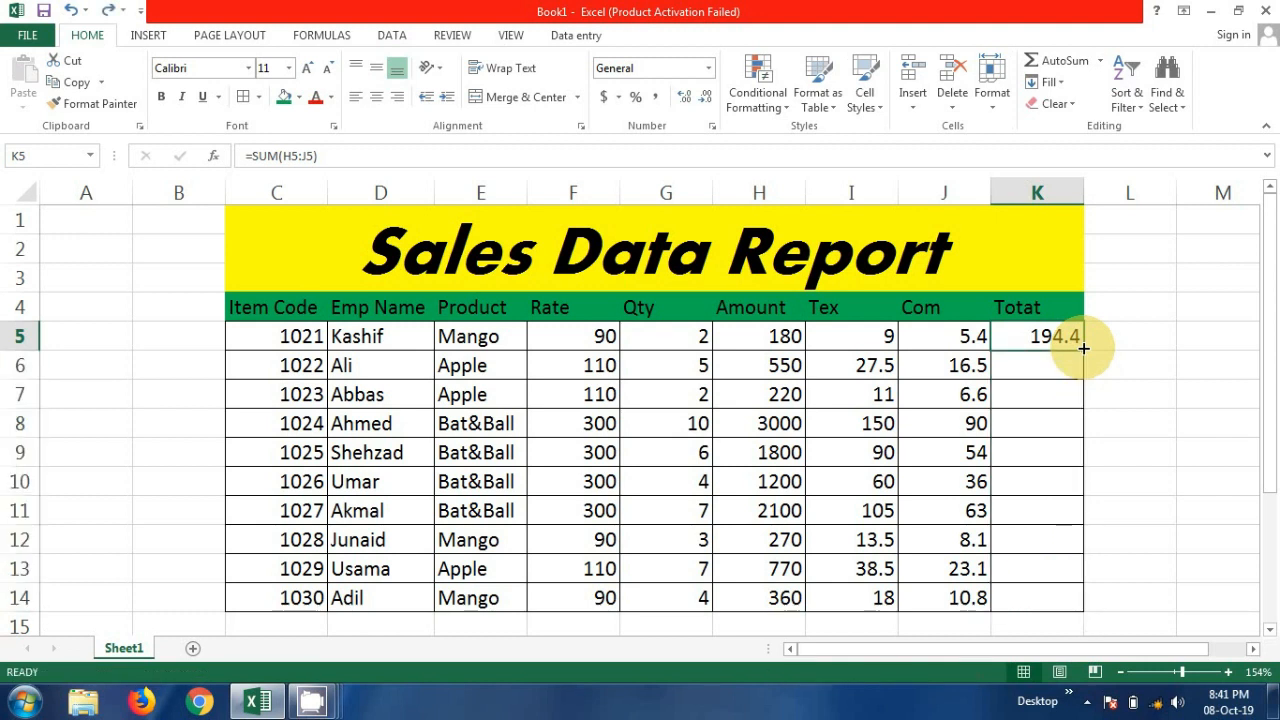
pyautogui.moveTo(1084, 348); pyautogui.dragTo(1063, 609)
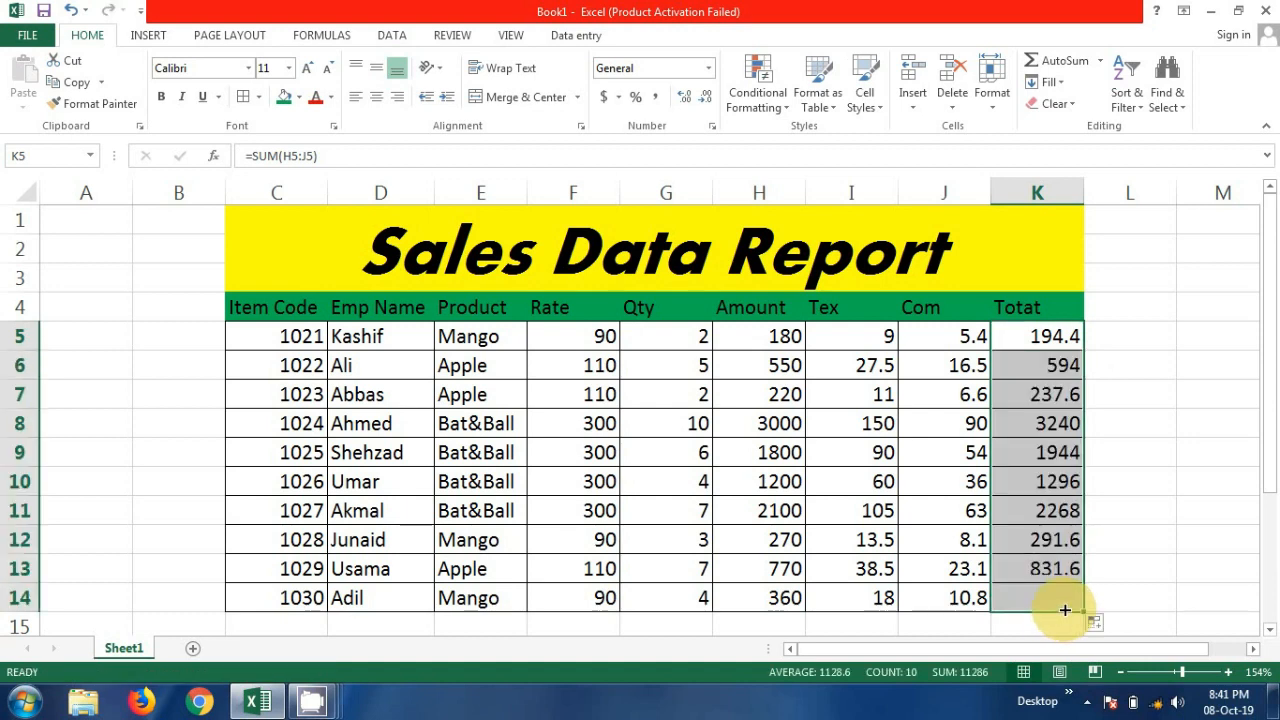
pyautogui.click(1125, 571)
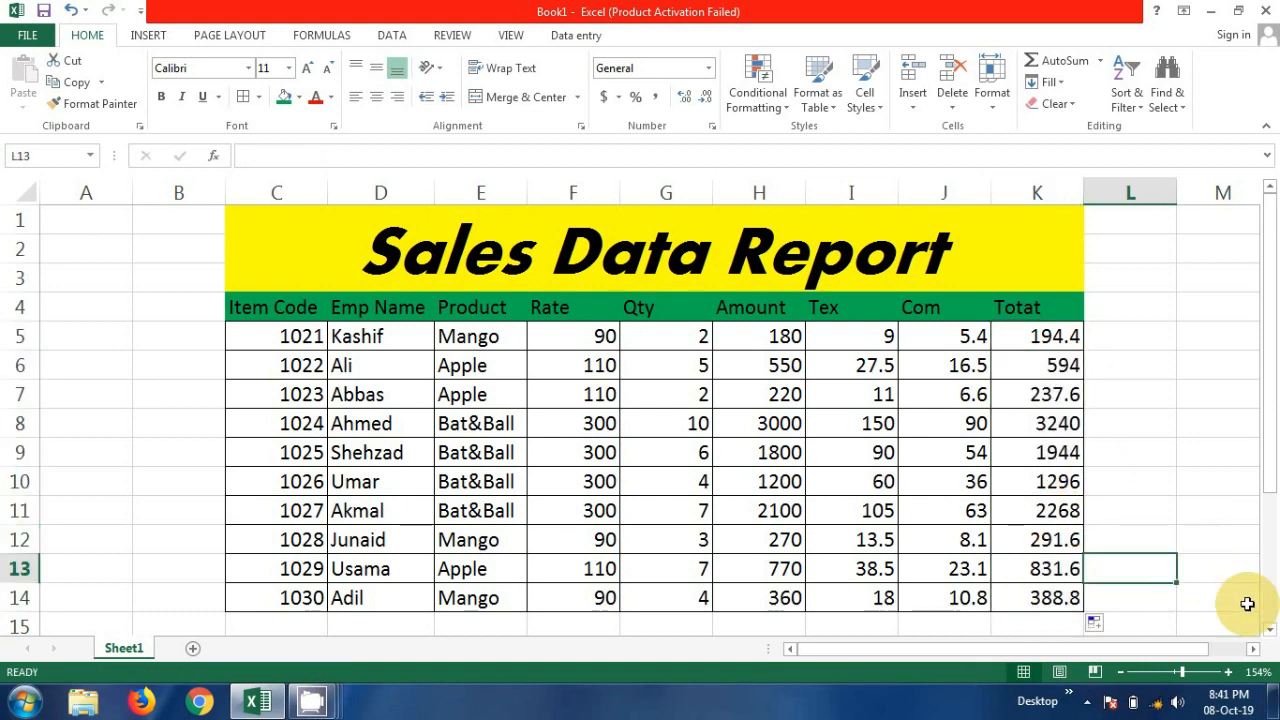
pyautogui.scroll(-3, 1274, 634)
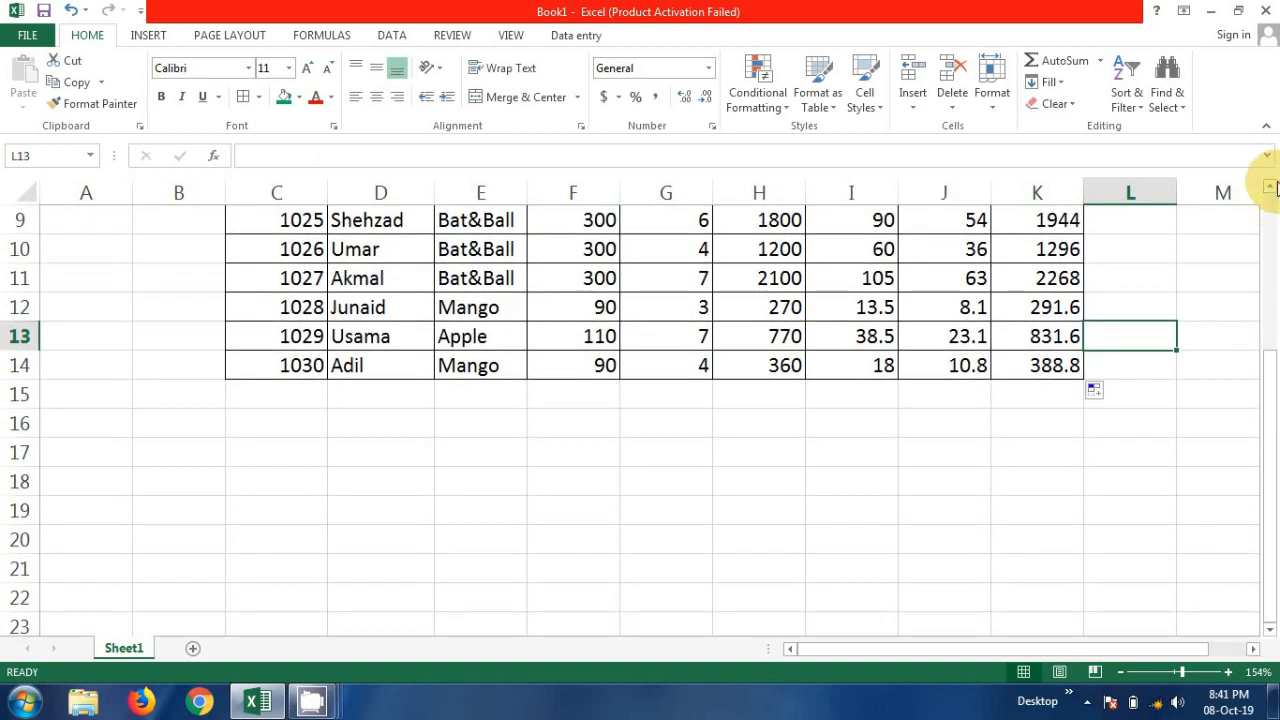
pyautogui.click(1268, 186)
pyautogui.click(1268, 186)
pyautogui.scroll(2, 1268, 186)
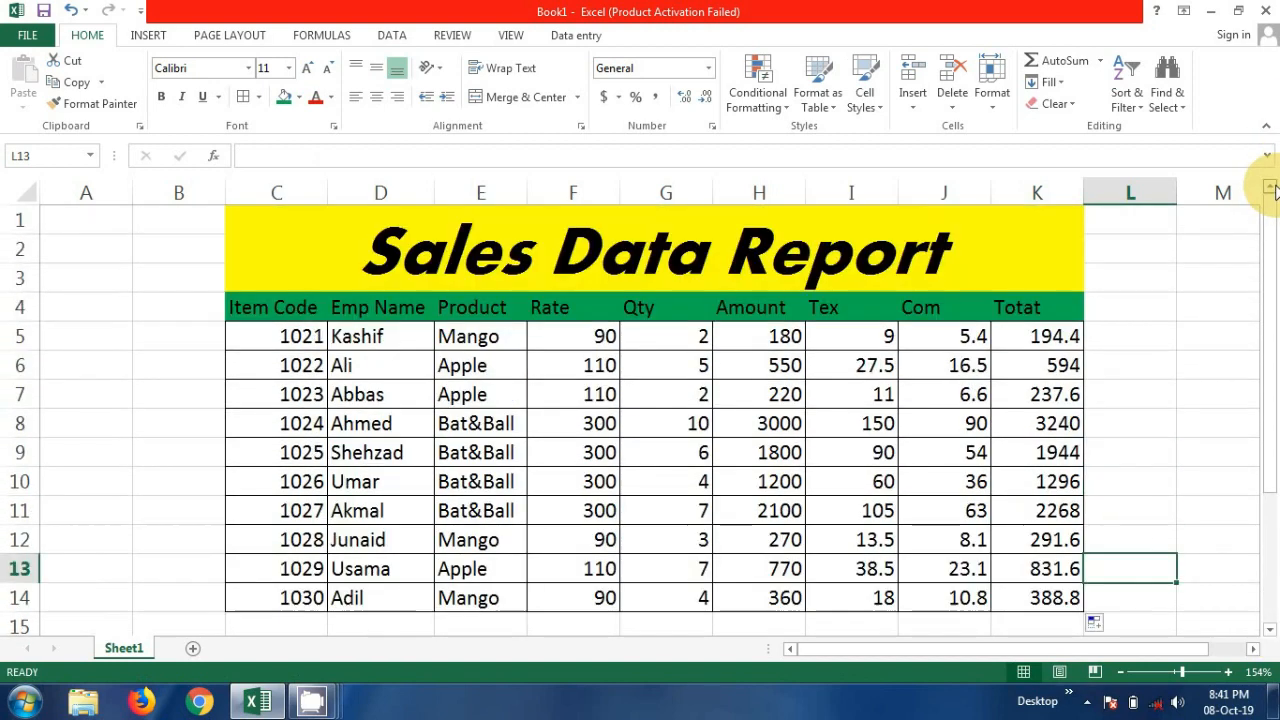